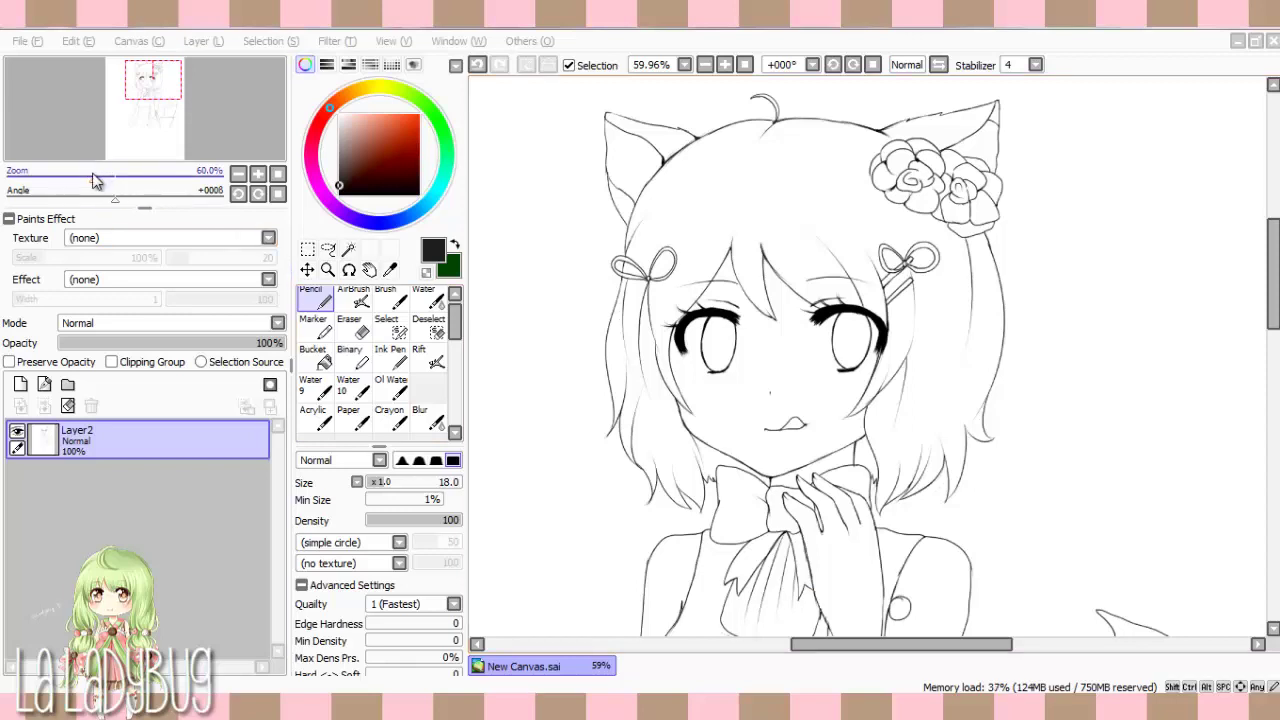
Step: Add a new layer and place it beneath the line-art layer
{"action": "left_click_drag", "start_coordinate": [93, 180], "coordinate": [100, 182]}
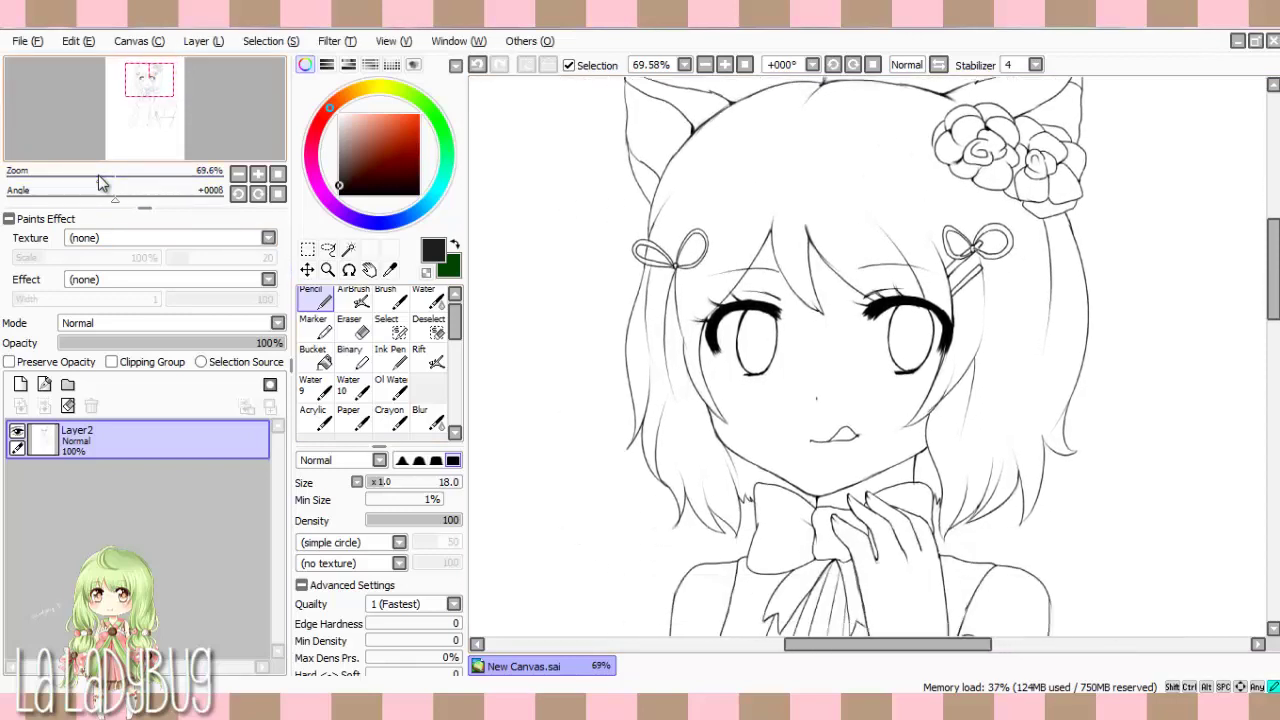
{"action": "key", "text": "ctrl+shift+n"}
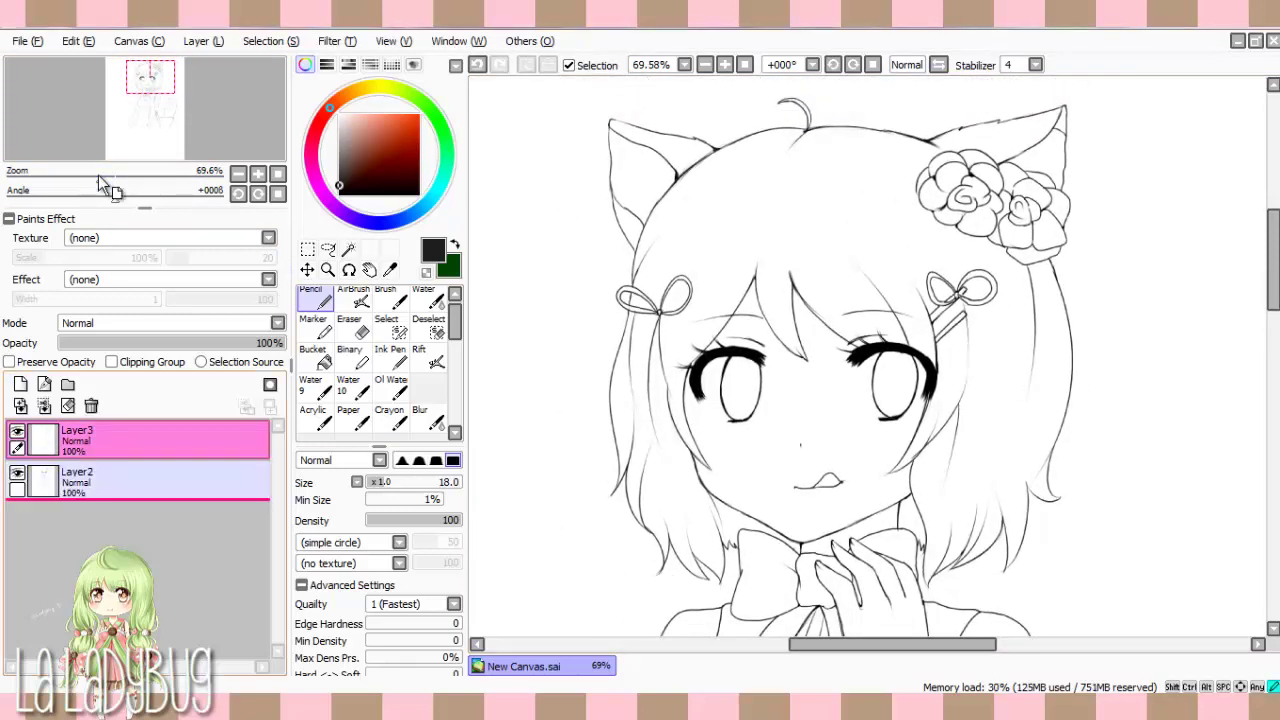
{"action": "left_click_drag", "start_coordinate": [100, 185], "coordinate": [100, 182]}
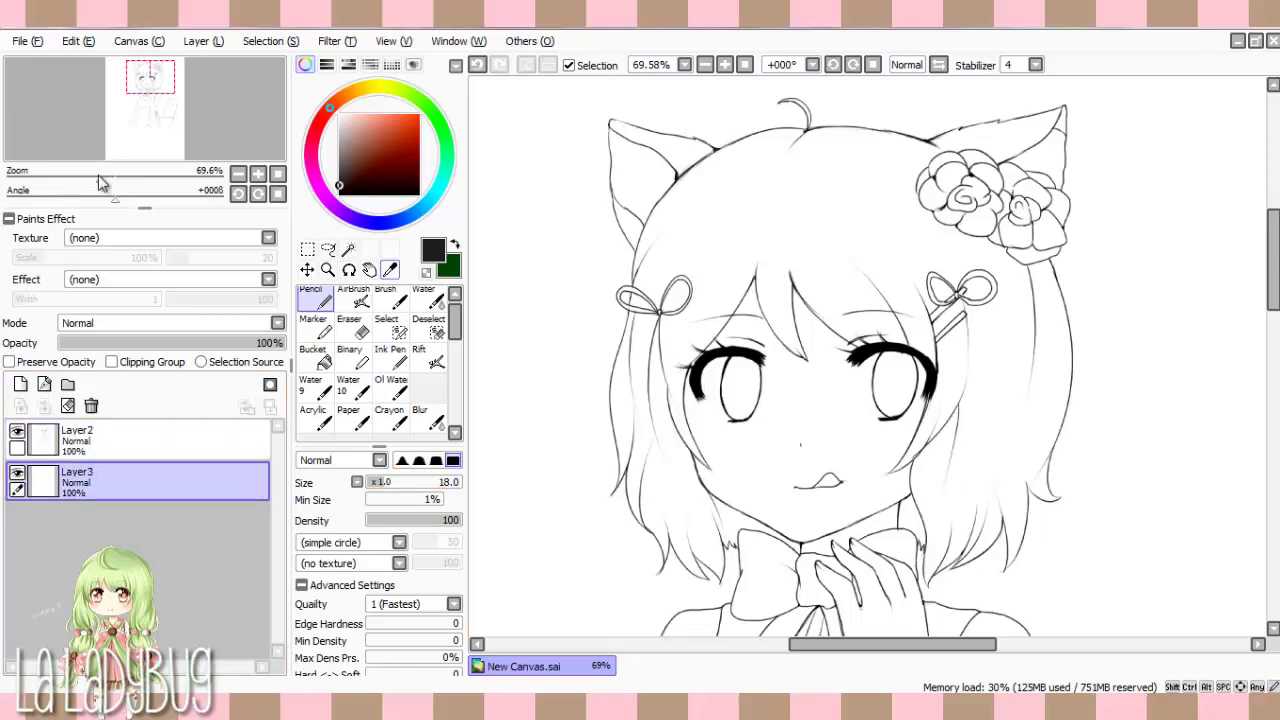
Step: Select the interior of the iris on the viewer's right with the Magic Wand on Layer2, and make Layer3 active
{"action": "key", "text": "w"}
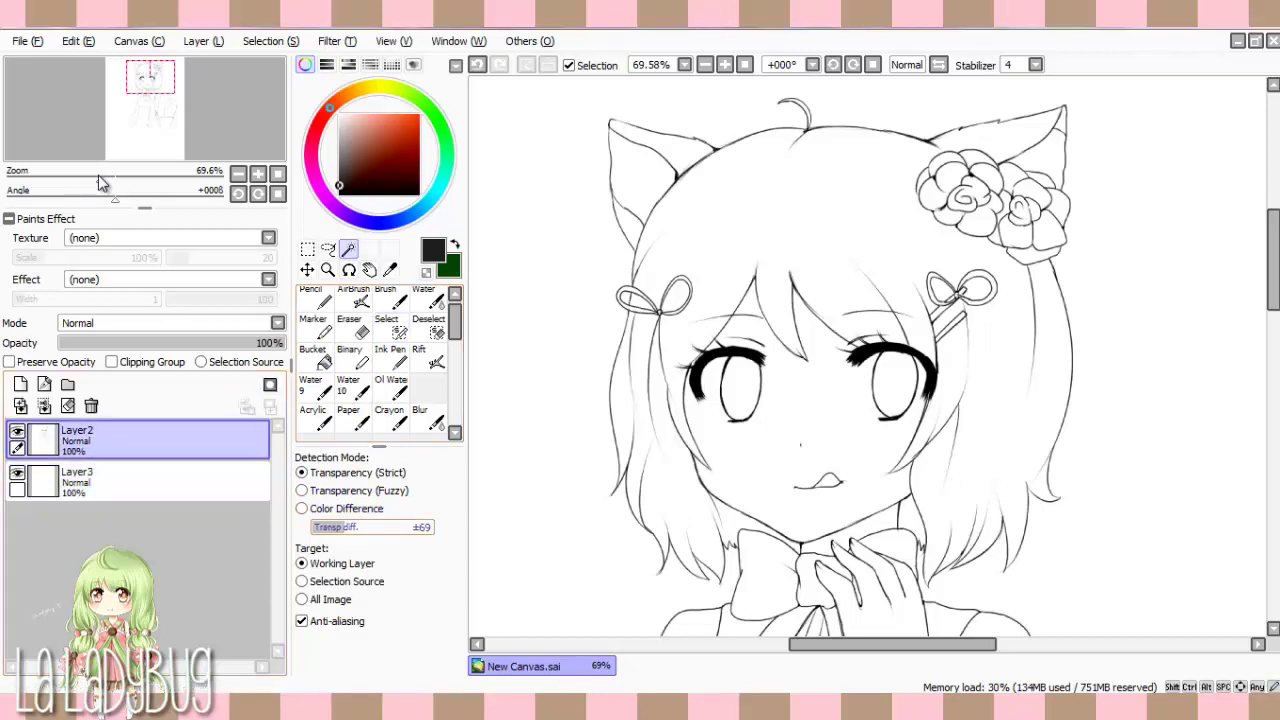
{"action": "scroll", "coordinate": [100, 182], "scroll_direction": "up", "scroll_amount": 2}
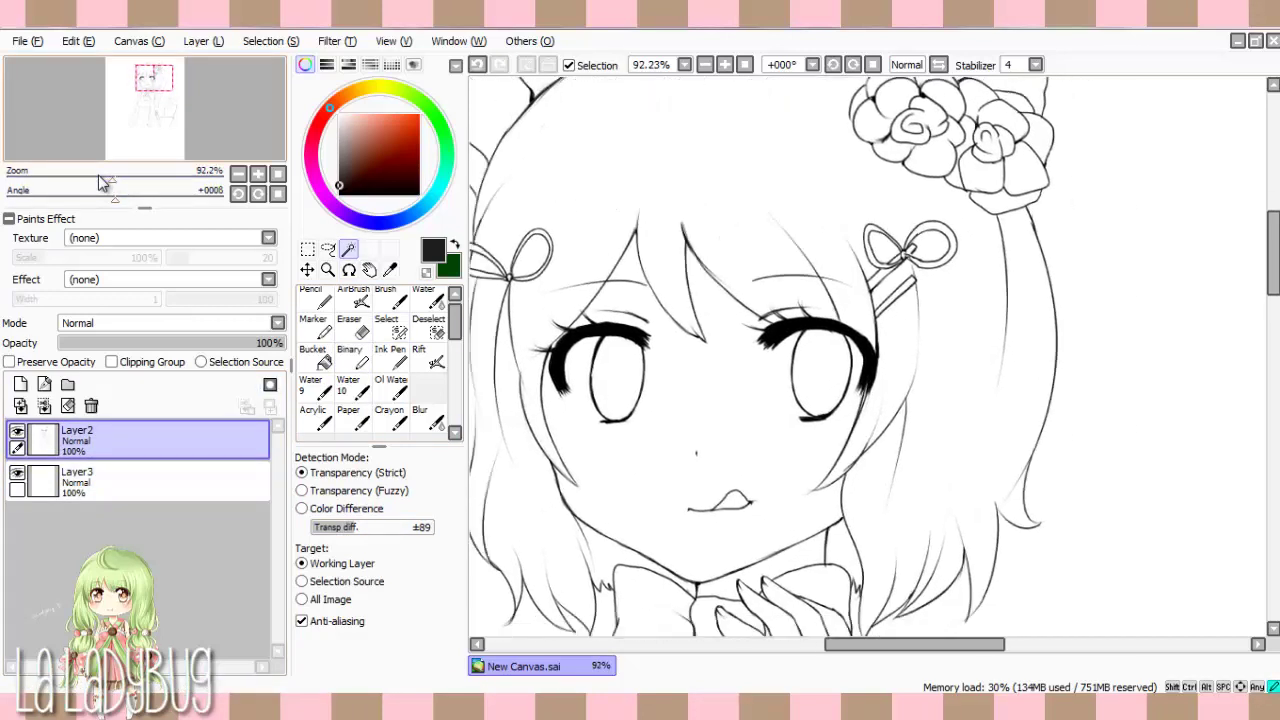
{"action": "left_click", "coordinate": [820, 352]}
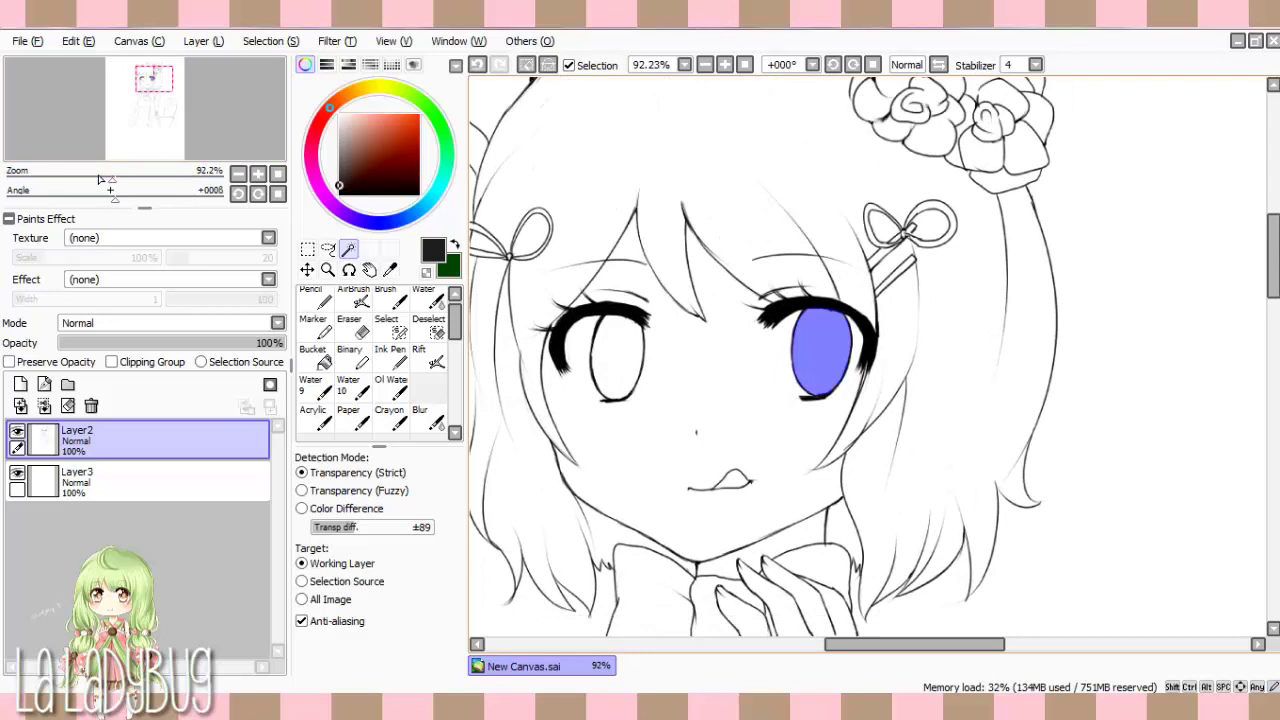
{"action": "left_click", "coordinate": [150, 482], "text": "ctrl"}
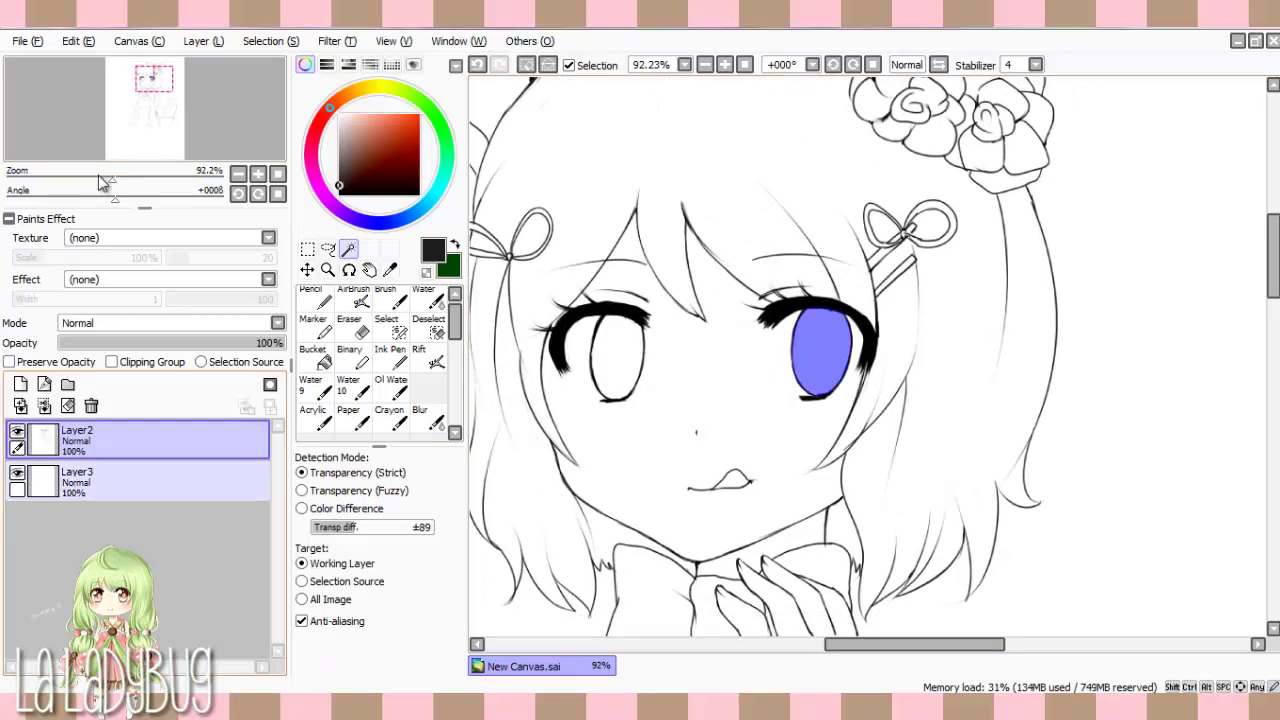
{"action": "left_click", "coordinate": [150, 482]}
Step: Fill the selected iris with light cyan on Layer3 using the Bucket, and clear the selection
{"action": "left_click", "coordinate": [316, 297]}
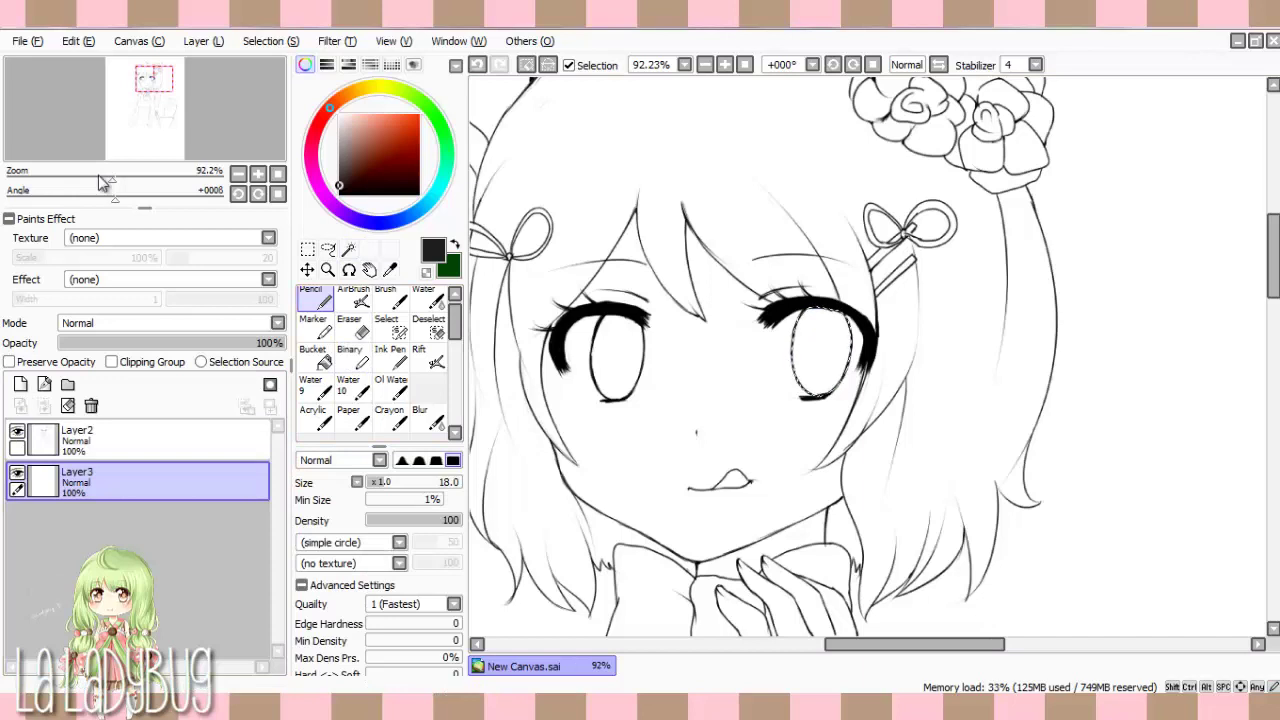
{"action": "mouse_move", "coordinate": [330, 107]}
{"action": "left_mouse_down"}
{"action": "mouse_move", "coordinate": [406, 92]}
{"action": "mouse_move", "coordinate": [439, 122]}
{"action": "mouse_move", "coordinate": [369, 223]}
{"action": "mouse_move", "coordinate": [331, 203]}
{"action": "mouse_move", "coordinate": [436, 190]}
{"action": "mouse_move", "coordinate": [428, 201]}
{"action": "mouse_move", "coordinate": [423, 103]}
{"action": "mouse_move", "coordinate": [434, 194]}
{"action": "left_mouse_up"}
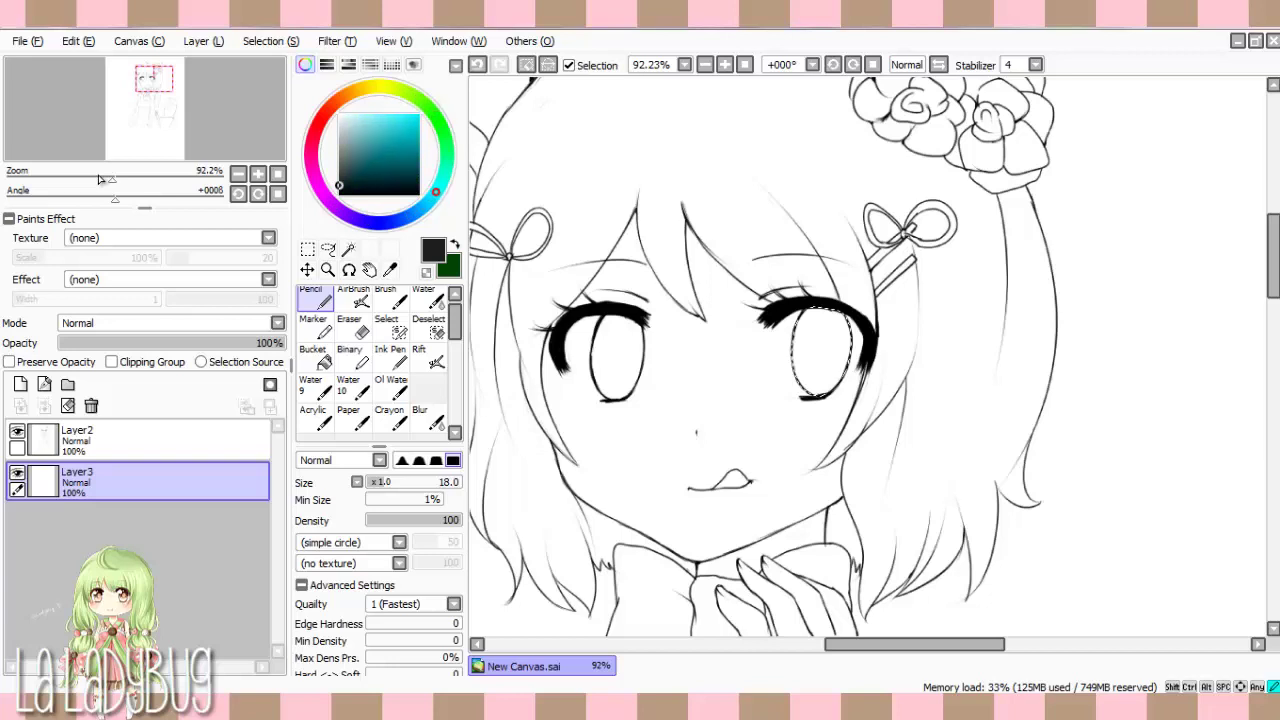
{"action": "left_click", "coordinate": [371, 125]}
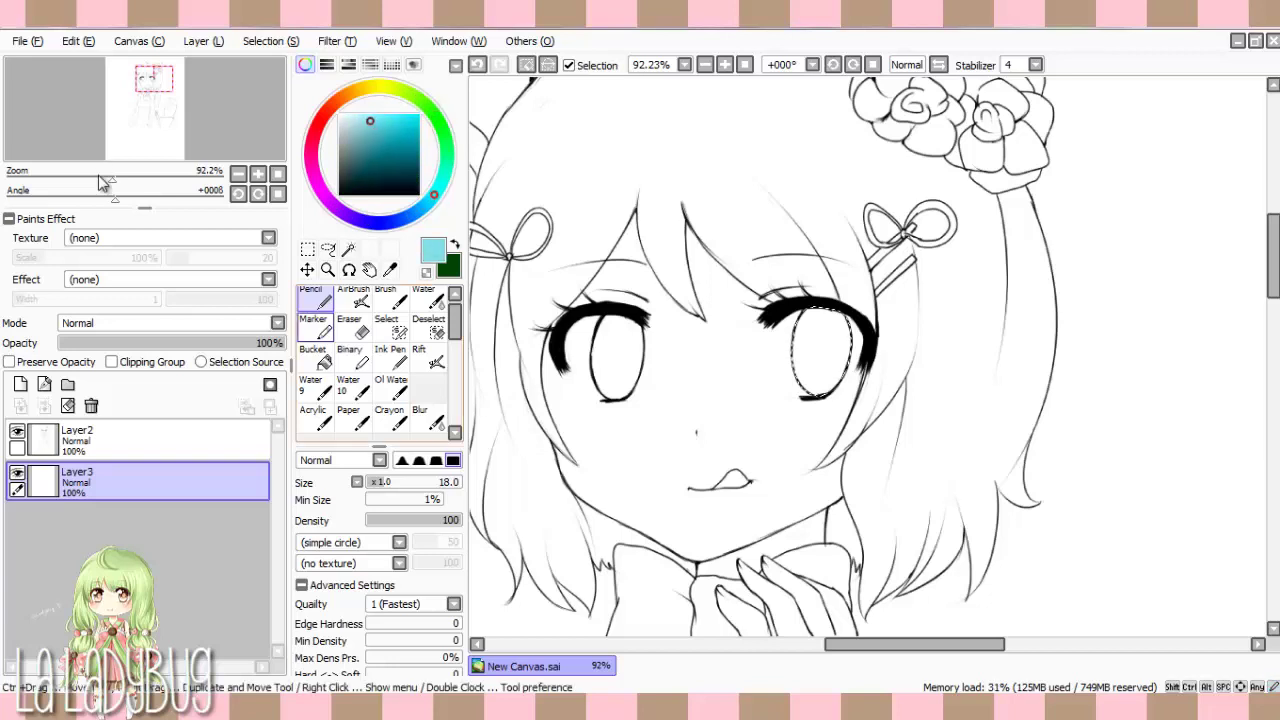
{"action": "left_click", "coordinate": [313, 355]}
{"action": "left_click", "coordinate": [821, 352]}
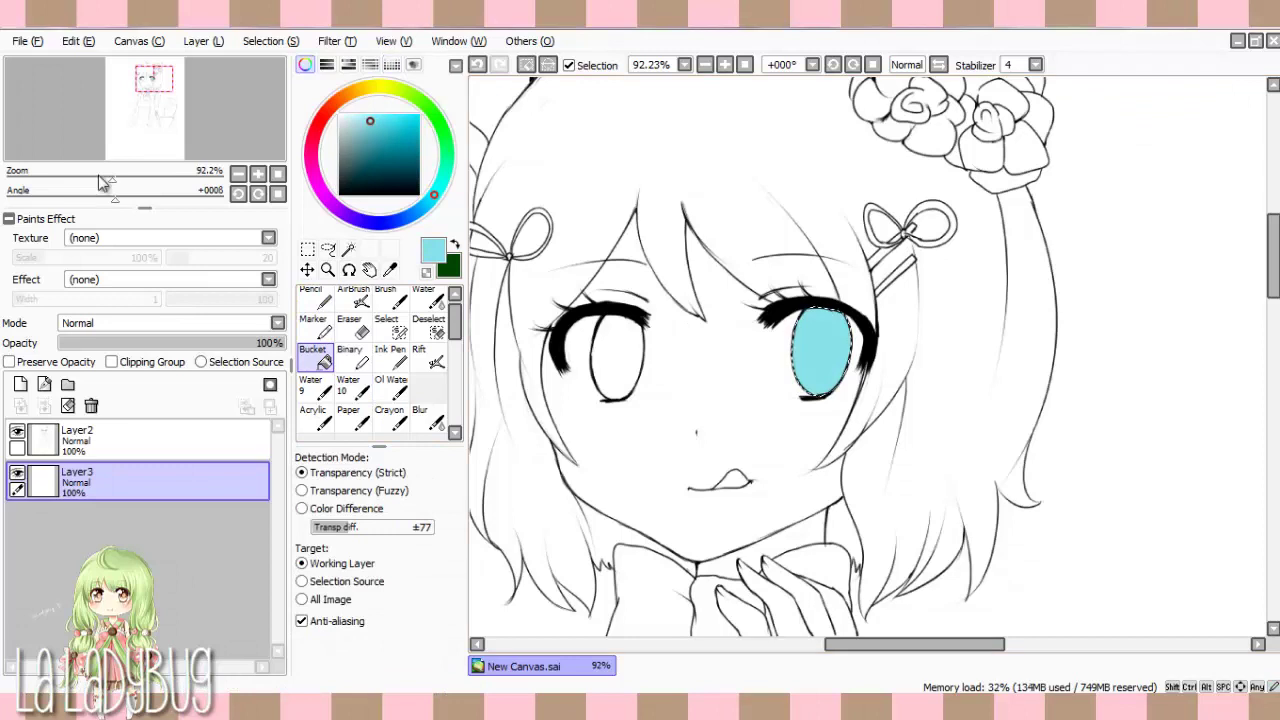
{"action": "key", "text": "alt+s"}
{"action": "key", "text": "d"}
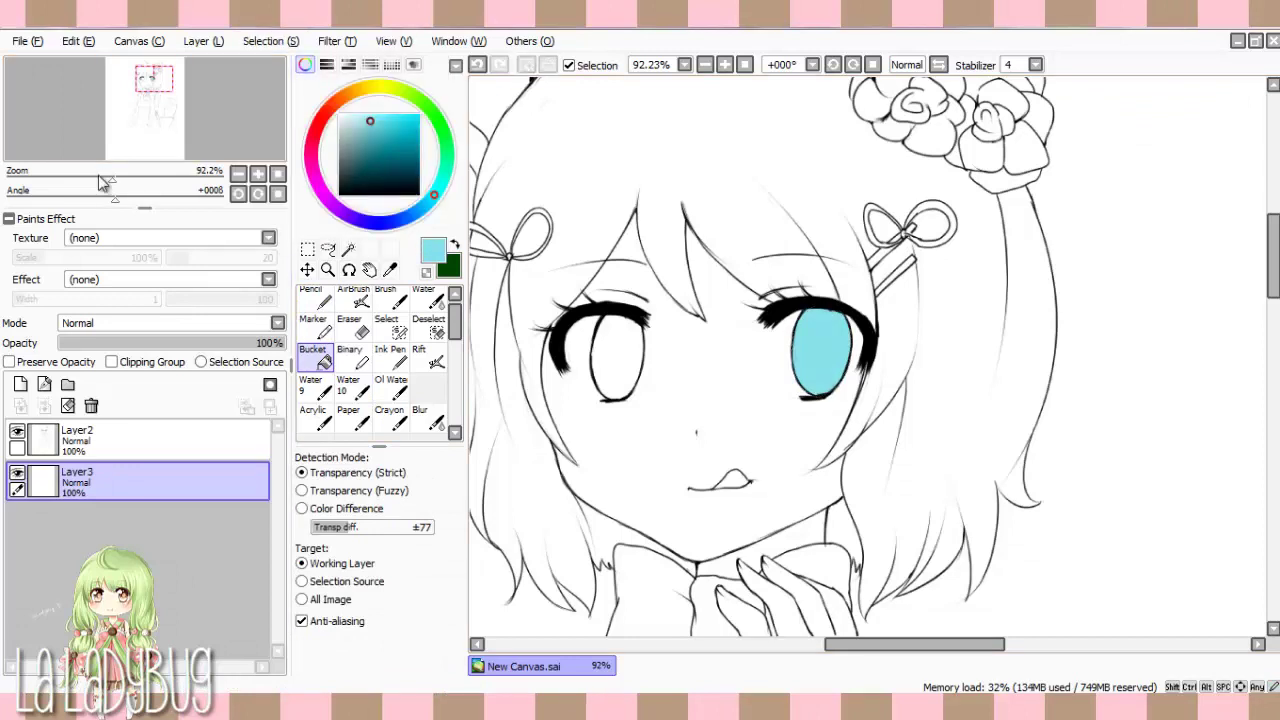
Step: Preserve Layer3's opacity and paint the iris's upper half, pupil and lower ring in medium blue with the Pencil, undoing the last stroke
{"action": "left_click", "coordinate": [9, 362]}
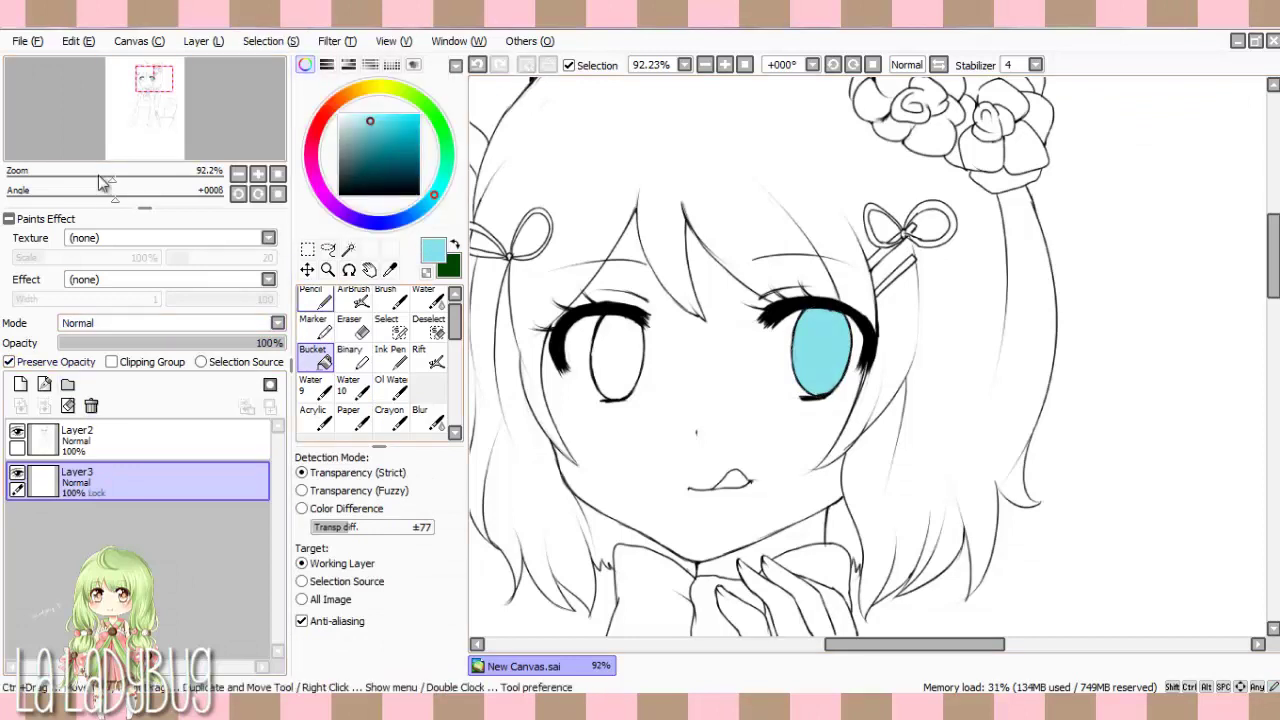
{"action": "left_click", "coordinate": [312, 297]}
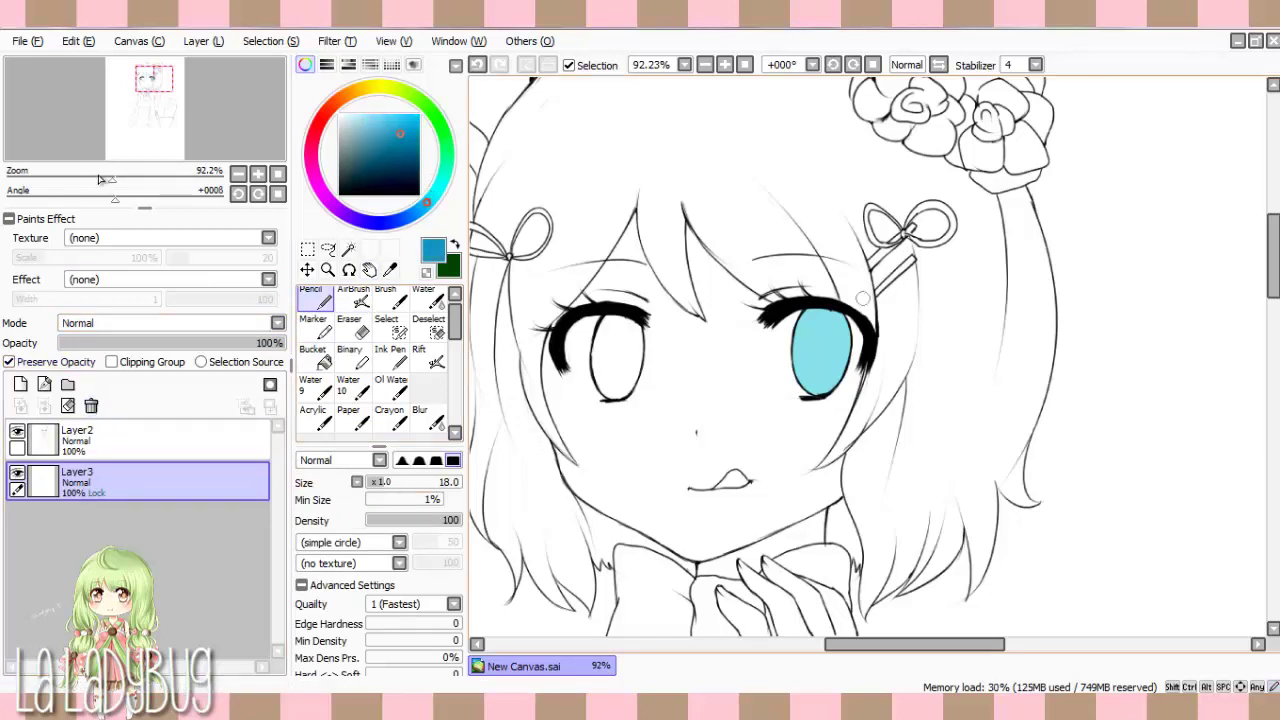
{"action": "mouse_move", "coordinate": [793, 347]}
{"action": "left_mouse_down"}
{"action": "mouse_move", "coordinate": [842, 346]}
{"action": "mouse_move", "coordinate": [800, 328]}
{"action": "mouse_move", "coordinate": [850, 314]}
{"action": "mouse_move", "coordinate": [864, 326]}
{"action": "left_mouse_up"}
{"action": "scroll", "coordinate": [99, 178], "scroll_direction": "up", "scroll_amount": 2}
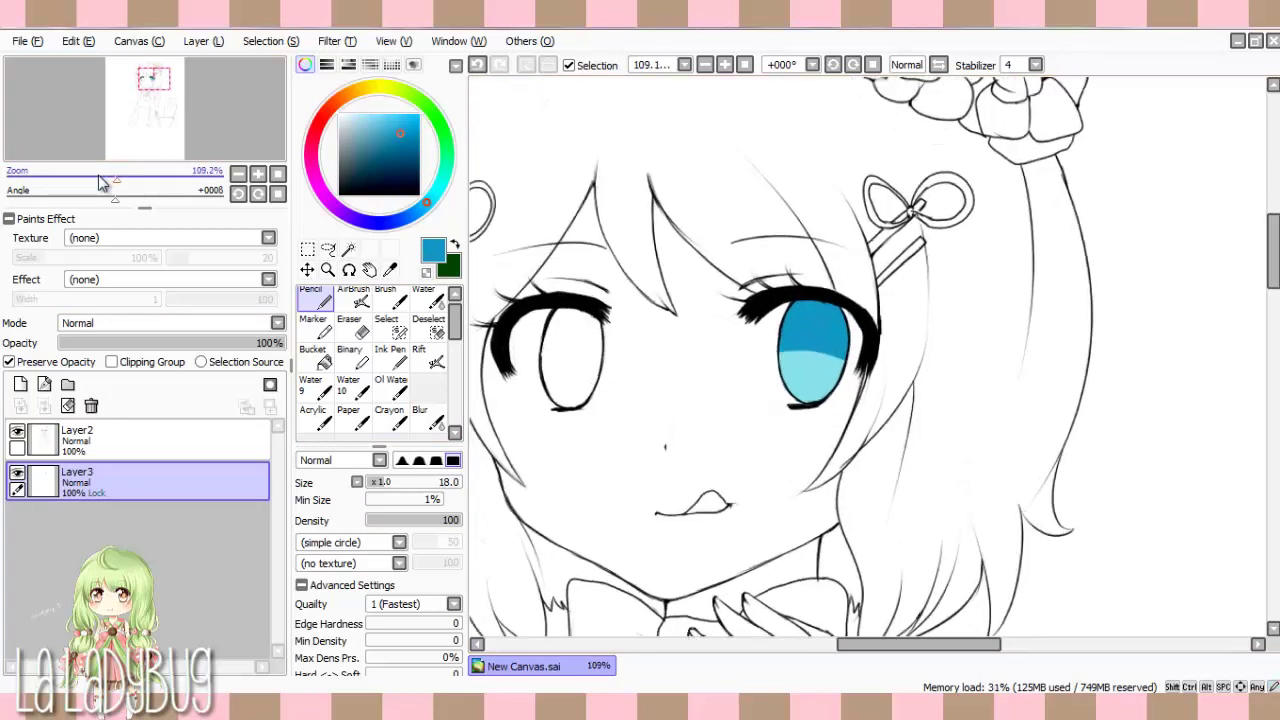
{"action": "mouse_move", "coordinate": [803, 353]}
{"action": "left_mouse_down"}
{"action": "mouse_move", "coordinate": [812, 367]}
{"action": "mouse_move", "coordinate": [827, 344]}
{"action": "mouse_move", "coordinate": [790, 370]}
{"action": "mouse_move", "coordinate": [796, 345]}
{"action": "mouse_move", "coordinate": [792, 378]}
{"action": "mouse_move", "coordinate": [822, 352]}
{"action": "mouse_move", "coordinate": [828, 386]}
{"action": "mouse_move", "coordinate": [836, 358]}
{"action": "mouse_move", "coordinate": [826, 382]}
{"action": "left_mouse_up"}
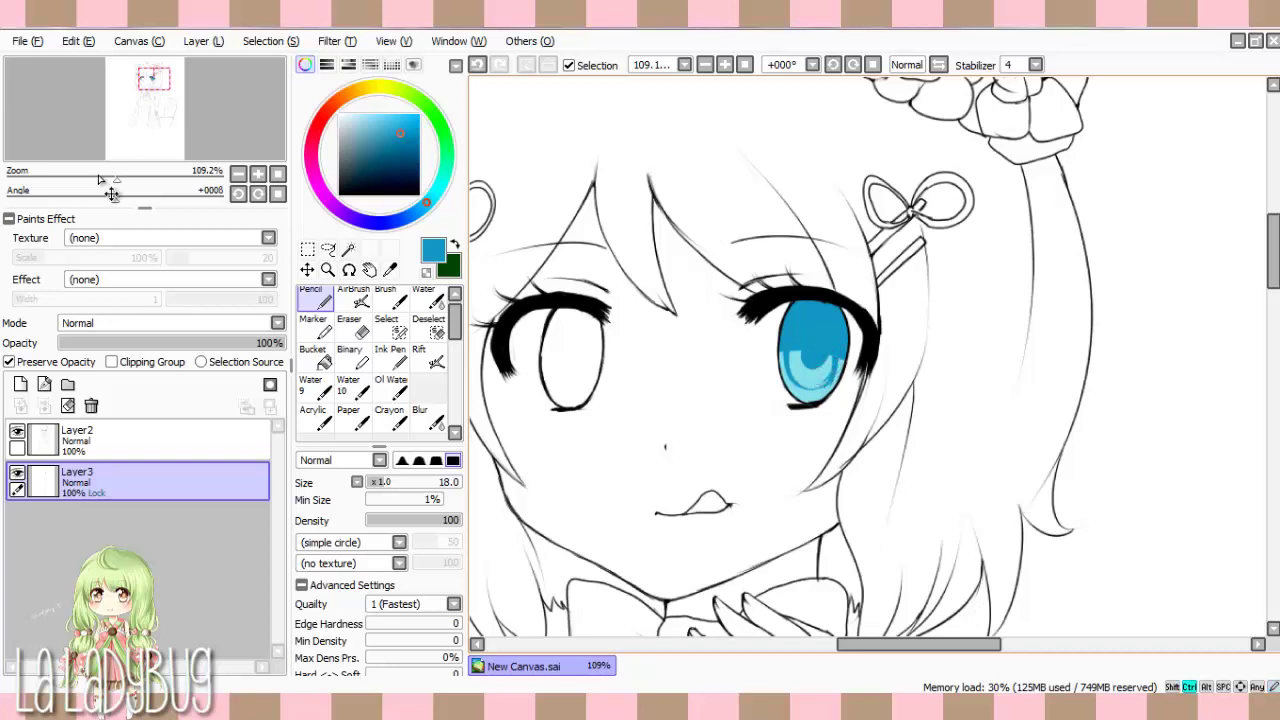
{"action": "key", "text": "ctrl+z"}
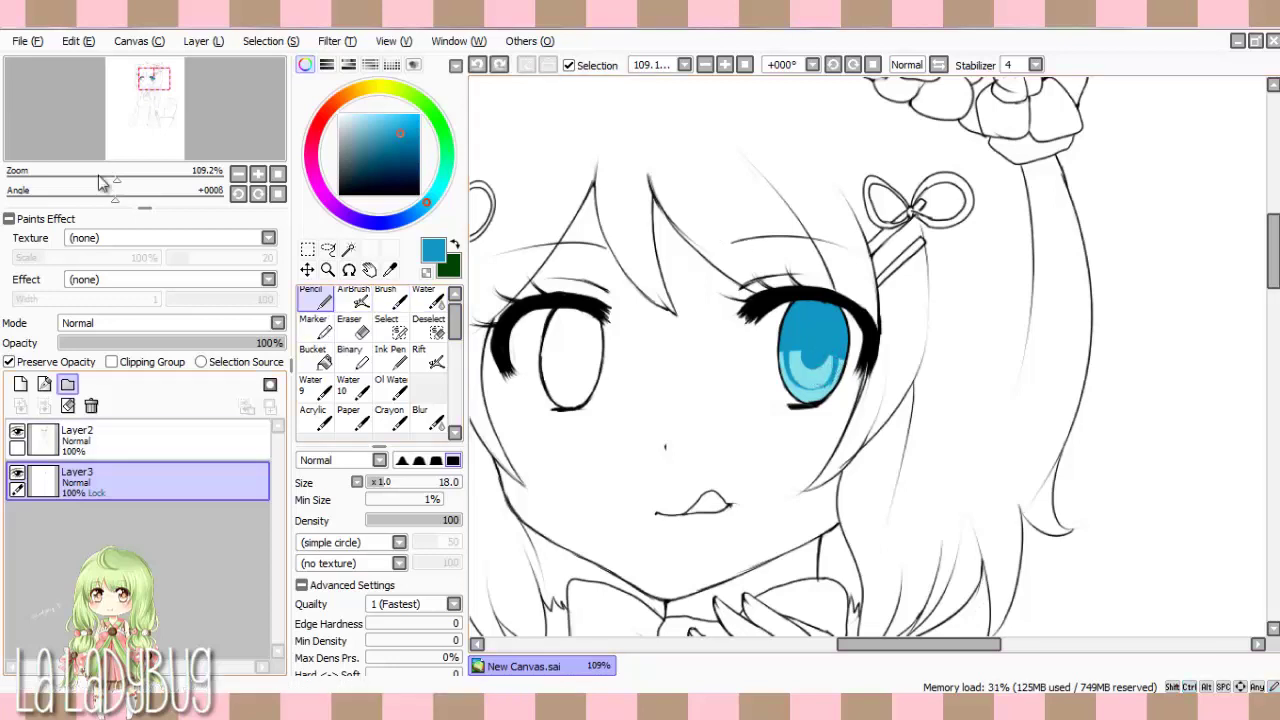
Step: Add a layer above Layer3, clip it to the iris colour and set its blending mode to Shade
{"action": "left_click", "coordinate": [20, 384]}
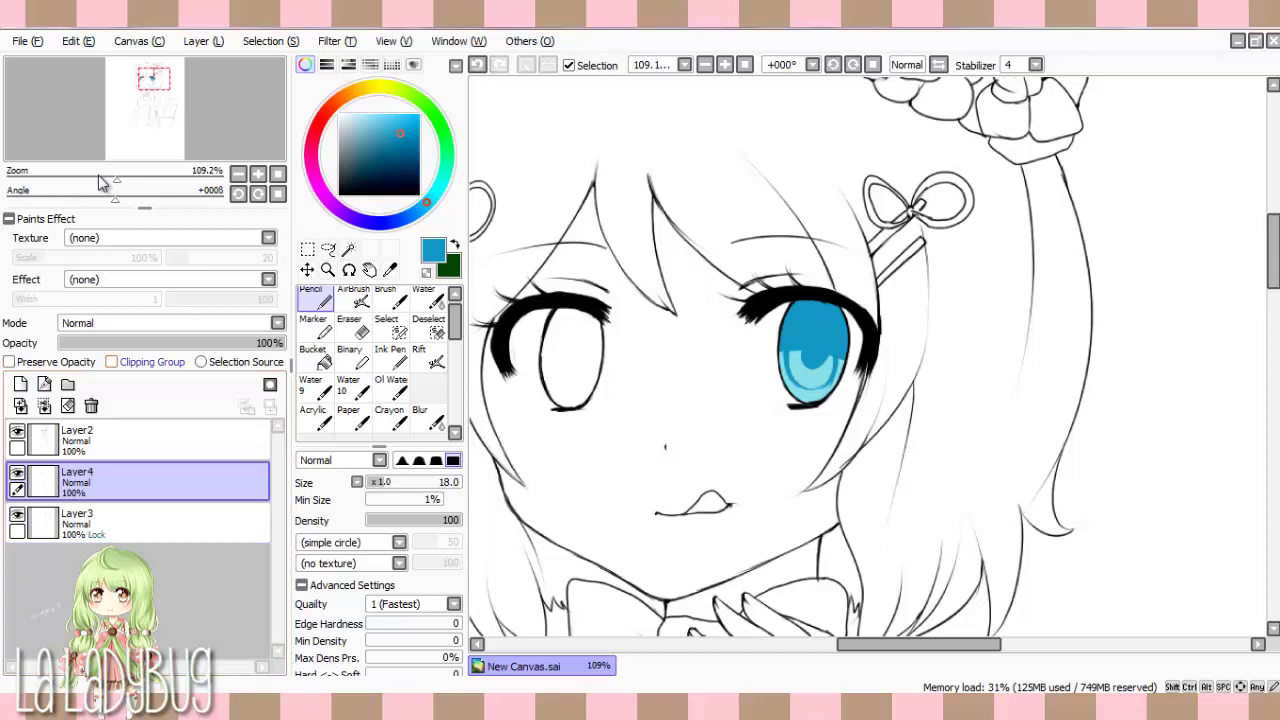
{"action": "left_click", "coordinate": [113, 361]}
{"action": "left_click", "coordinate": [170, 323]}
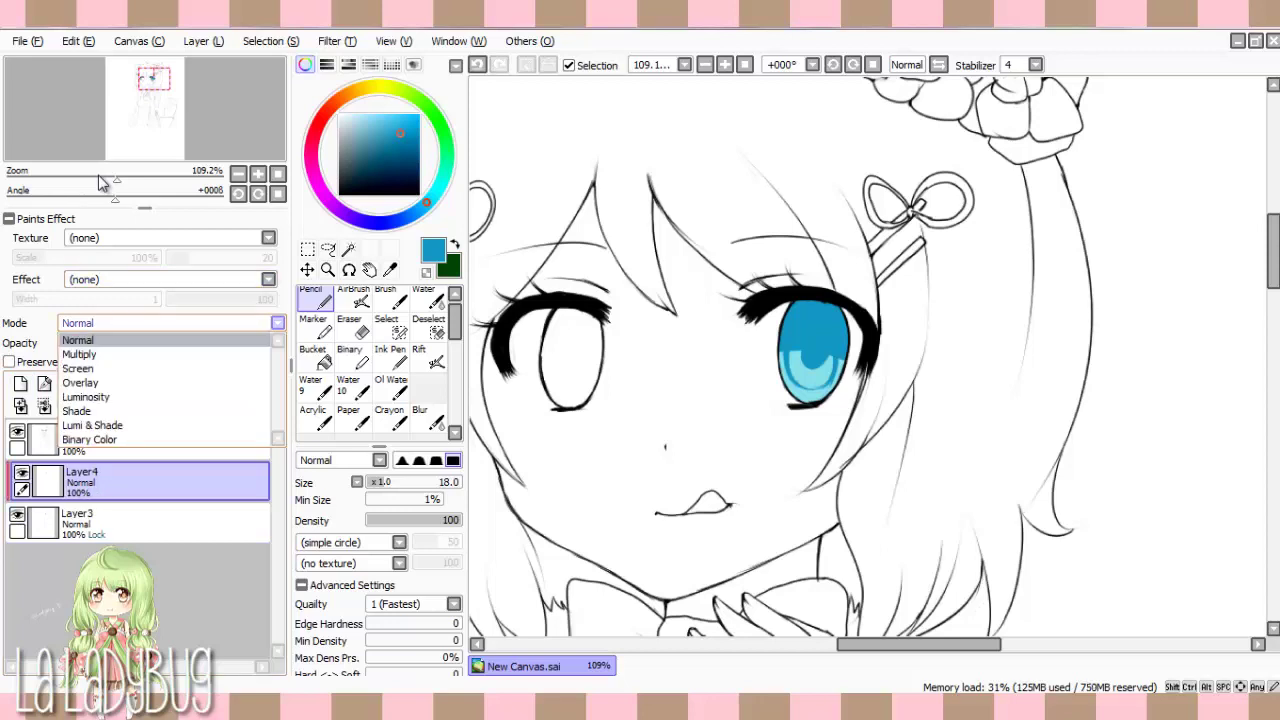
{"action": "left_click", "coordinate": [160, 409]}
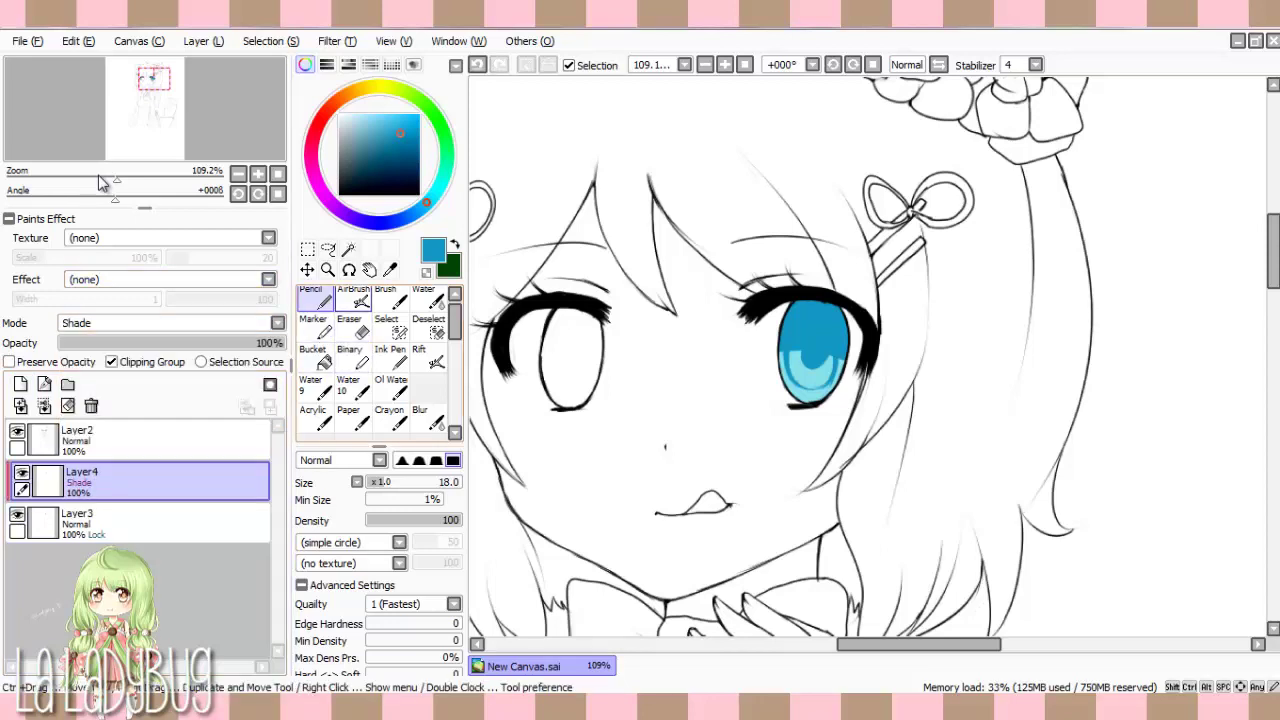
Step: Airbrush dark navy shading over the upper iris on the Shade layer, enlarging the brush to size 115
{"action": "key", "text": "v"}
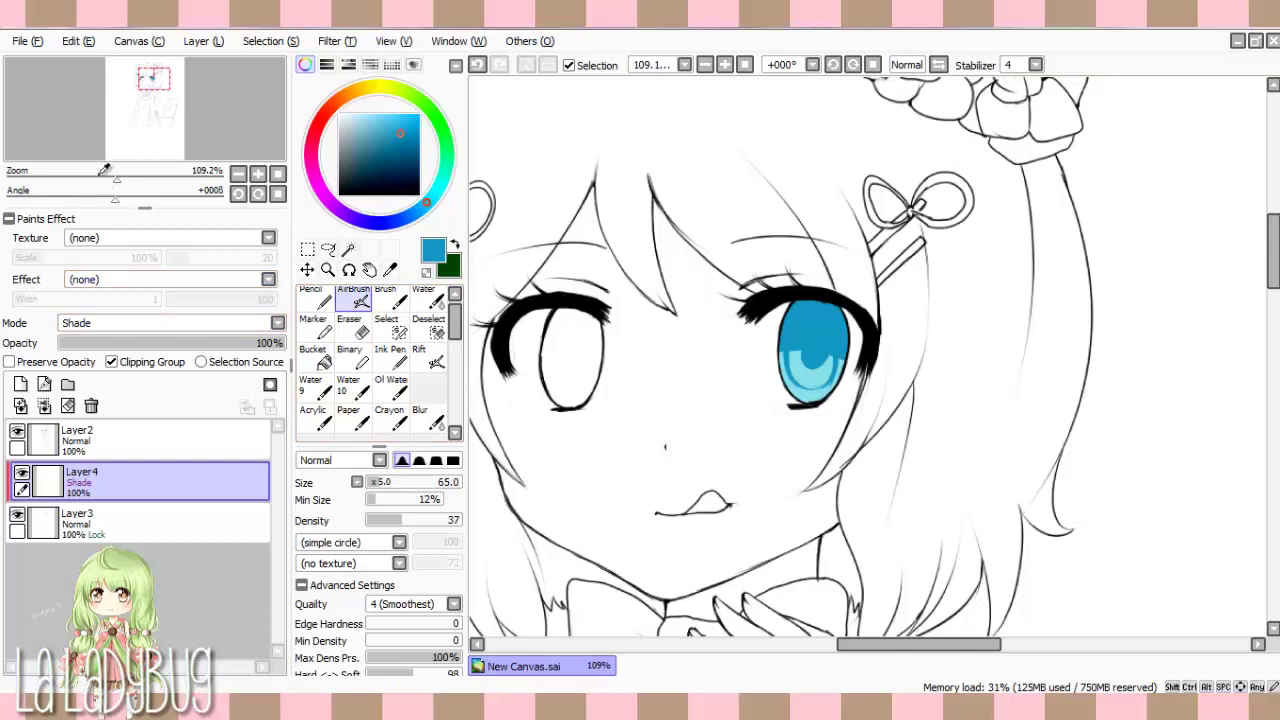
{"action": "left_click_drag", "start_coordinate": [410, 158], "coordinate": [415, 168]}
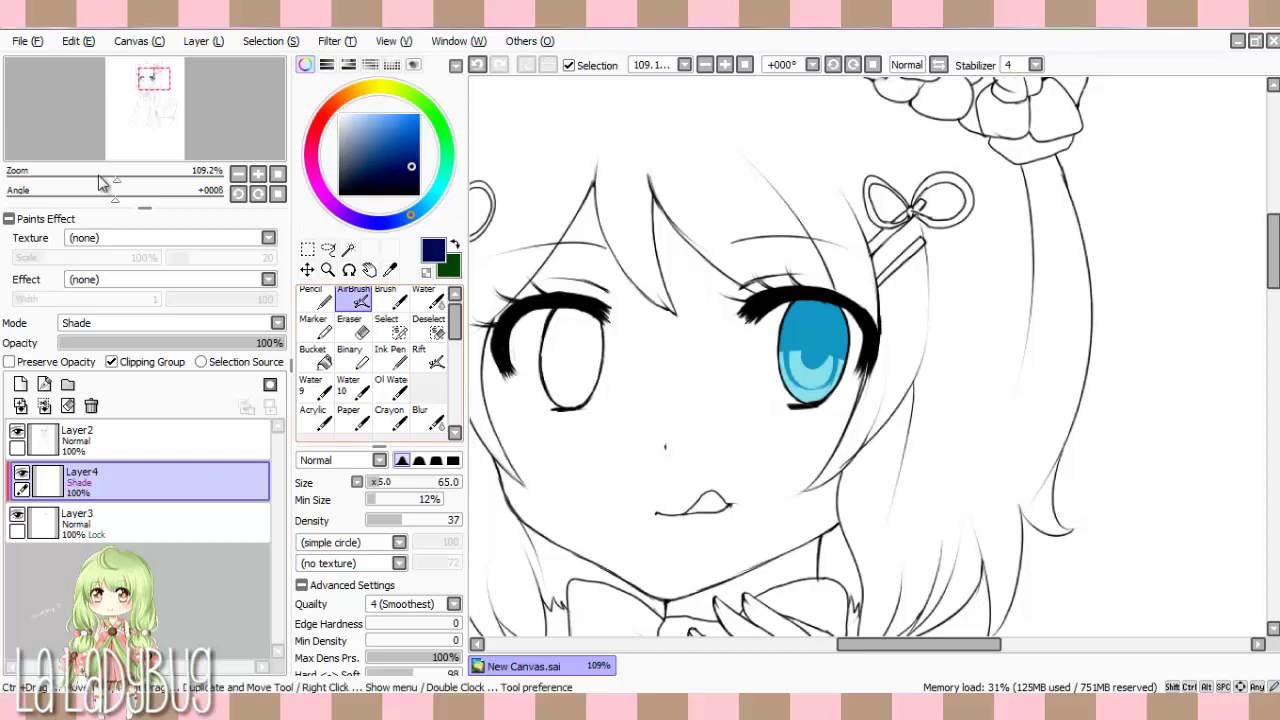
{"action": "left_click_drag", "start_coordinate": [868, 357], "coordinate": [910, 357]}
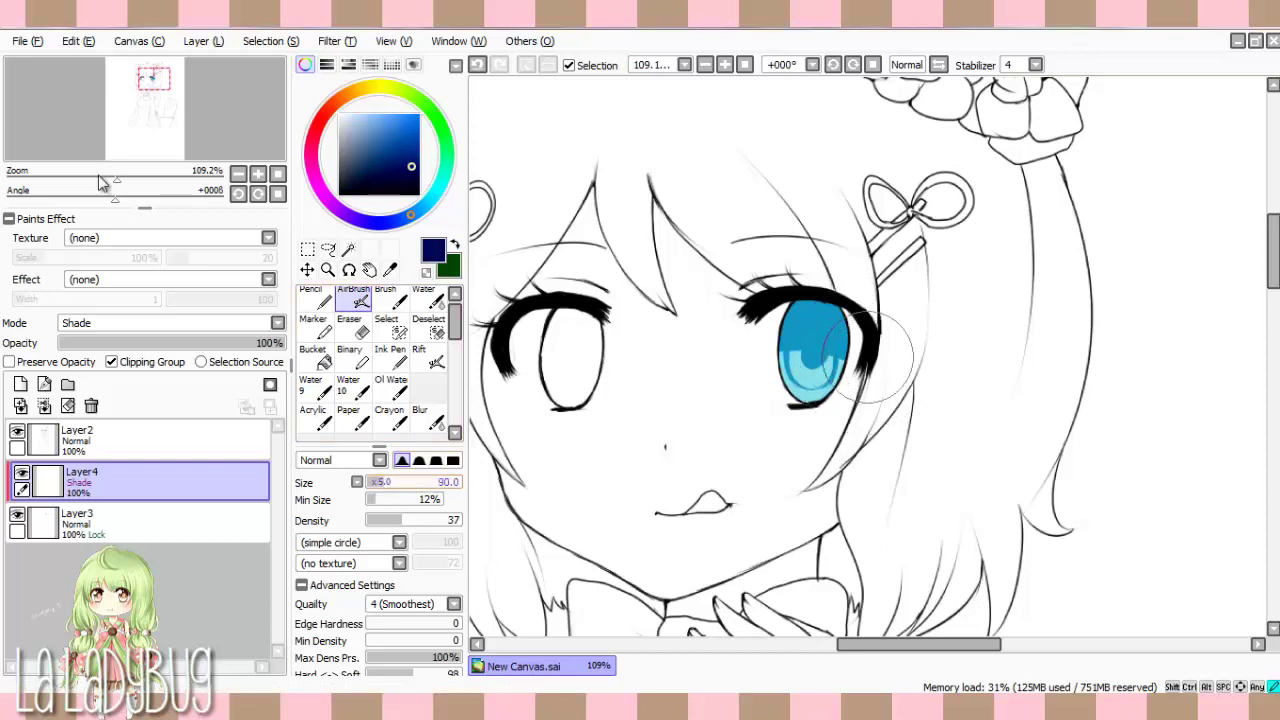
{"action": "mouse_move", "coordinate": [850, 322]}
{"action": "left_mouse_down"}
{"action": "mouse_move", "coordinate": [847, 290]}
{"action": "mouse_move", "coordinate": [814, 355]}
{"action": "left_mouse_up"}
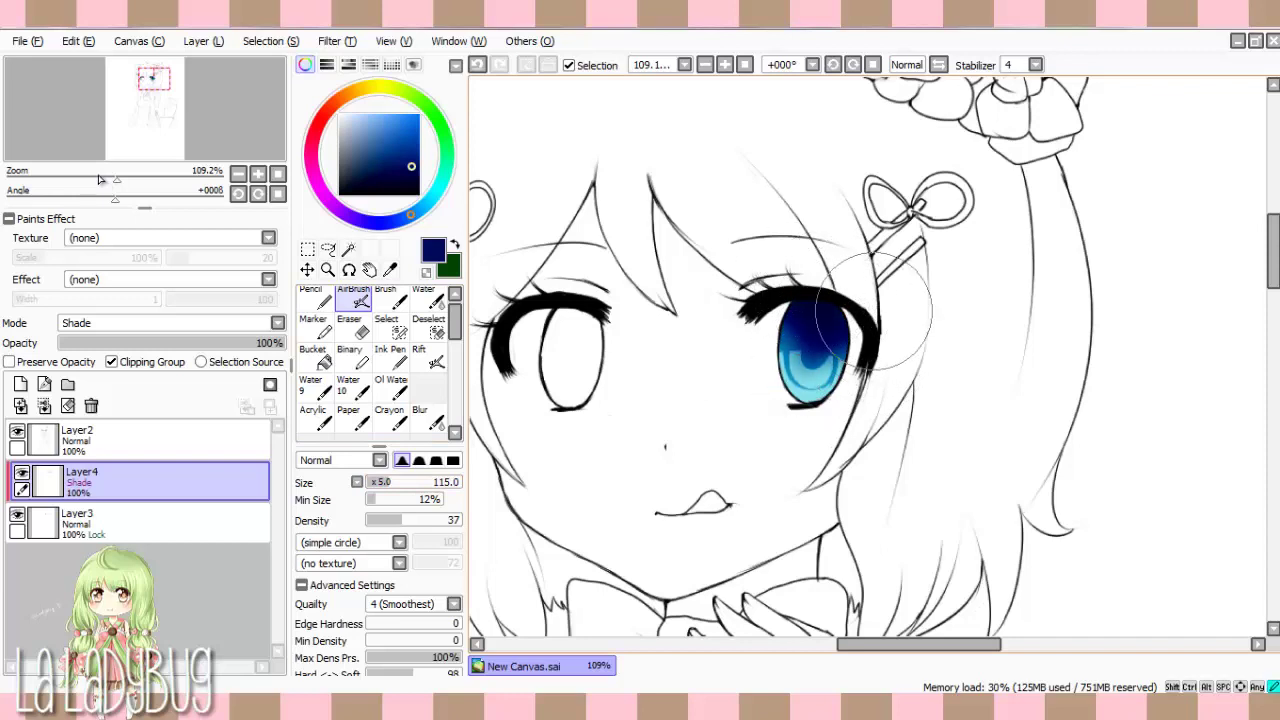
Step: Define the pupil and iris details with the Marker at size 9, switching to a darker navy and size 4 for finer lines
{"action": "left_click", "coordinate": [349, 323]}
{"action": "key", "text": "m"}
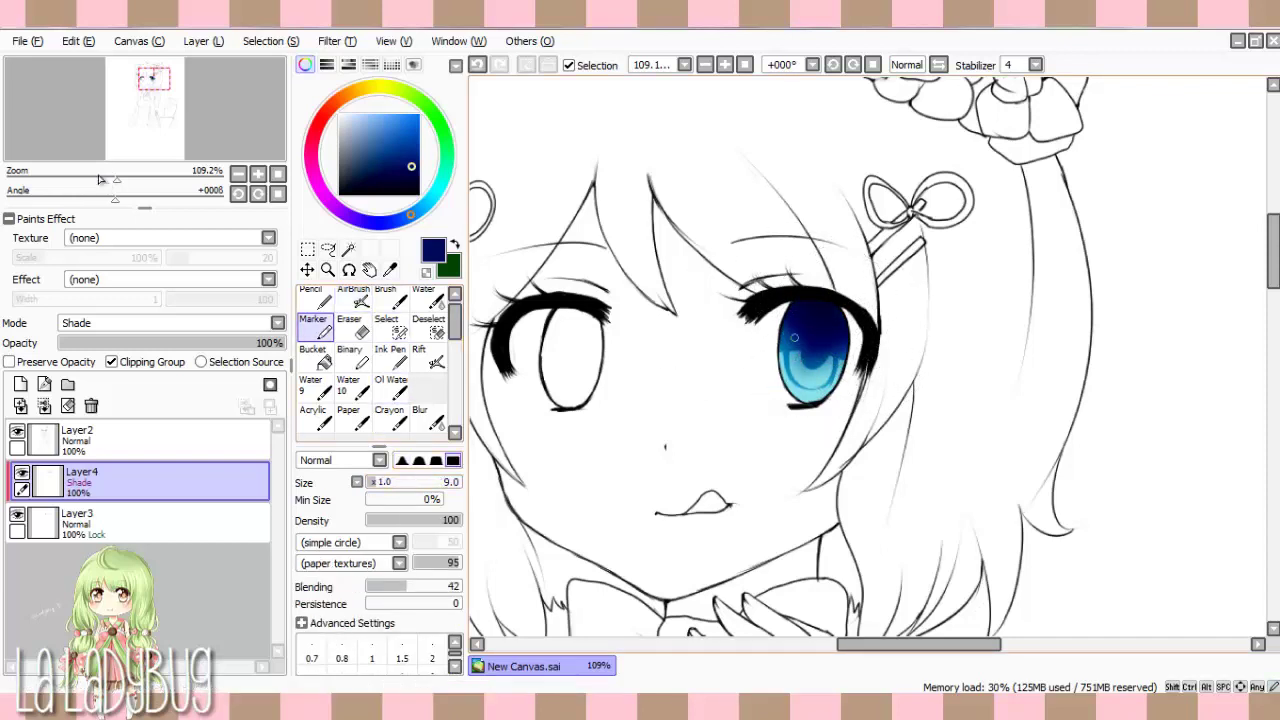
{"action": "mouse_move", "coordinate": [806, 338]}
{"action": "left_mouse_down"}
{"action": "mouse_move", "coordinate": [807, 366]}
{"action": "mouse_move", "coordinate": [822, 345]}
{"action": "left_mouse_up"}
{"action": "left_click", "coordinate": [868, 357], "text": "alt"}
{"action": "key", "text": "bracketleft"}
{"action": "key", "text": "bracketleft"}
{"action": "key", "text": "bracketleft"}
{"action": "key", "text": "bracketleft"}
{"action": "key", "text": "bracketleft"}
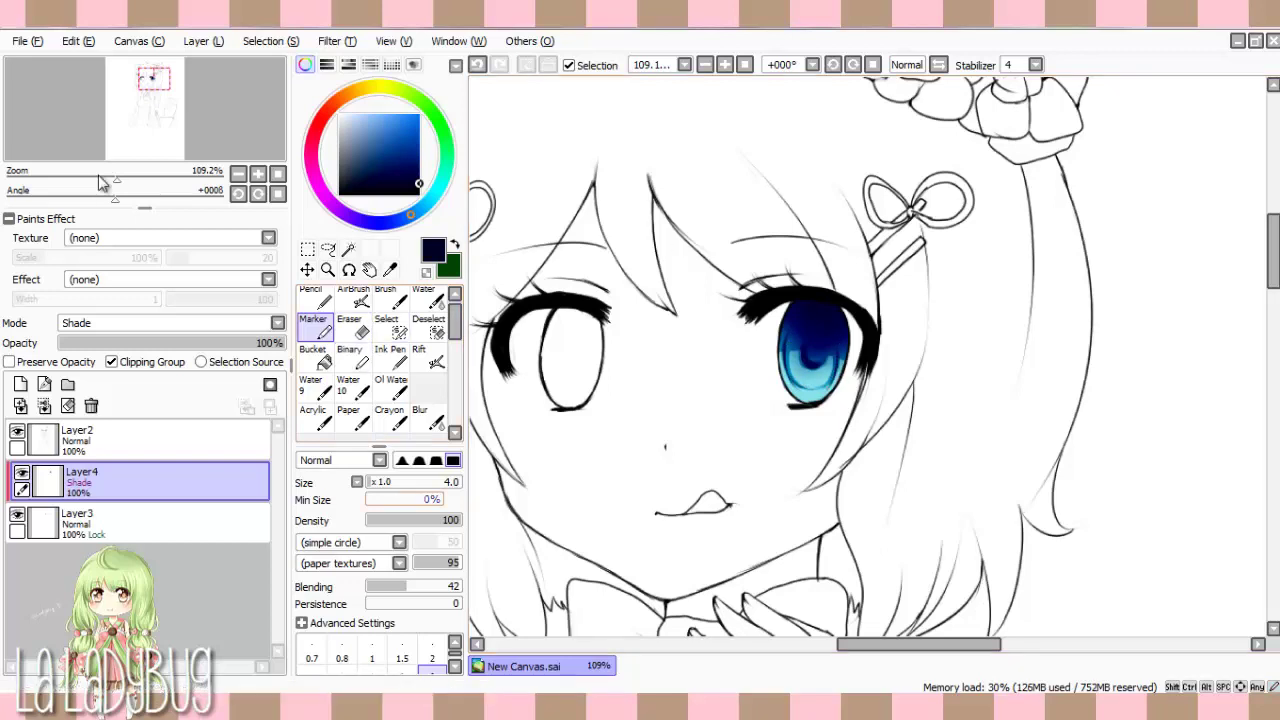
Step: Enlarge the Marker to size 23 and deepen the near-black navy shading at the top of the iris
{"action": "key", "text": "bracketright"}
{"action": "key", "text": "bracketright"}
{"action": "key", "text": "bracketright"}
{"action": "key", "text": "bracketright"}
{"action": "key", "text": "bracketright"}
{"action": "key", "text": "bracketright"}
{"action": "key", "text": "bracketright"}
{"action": "key", "text": "bracketright"}
{"action": "key", "text": "bracketright"}
{"action": "key", "text": "bracketright"}
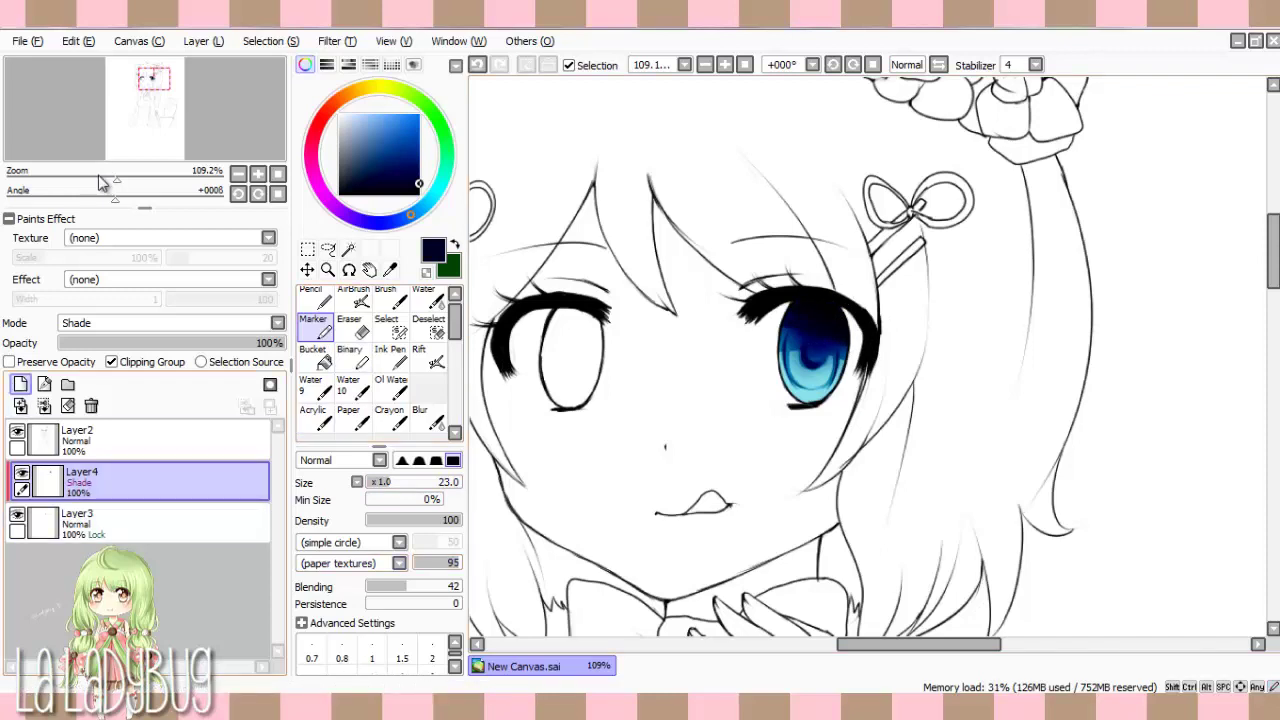
Step: Add another clipped layer above the Shade layer and set its blending mode to Luminosity
{"action": "key", "text": "ctrl+shift+n"}
{"action": "left_click", "coordinate": [150, 322]}
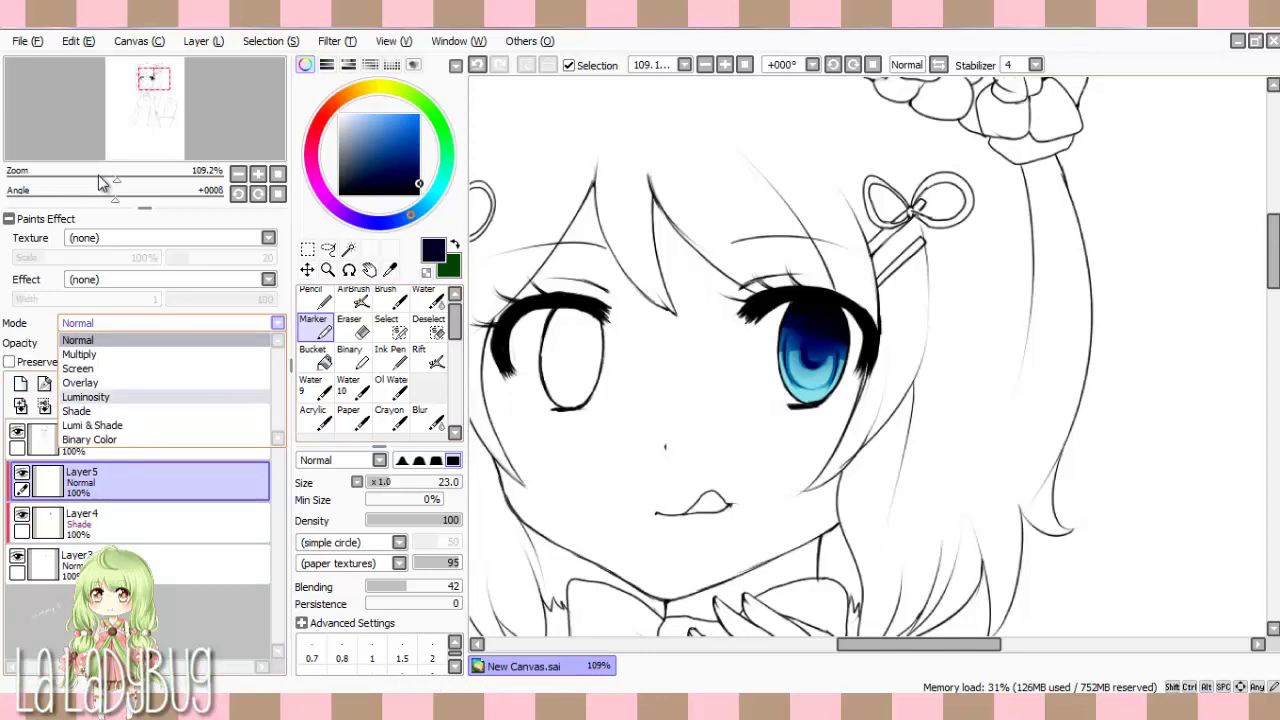
{"action": "left_click", "coordinate": [85, 397]}
Step: Airbrush a light aqua glow onto the lower iris on the Luminosity layer, with the brush at size 65 to 80
{"action": "left_click", "coordinate": [352, 297]}
{"action": "left_click_drag", "start_coordinate": [411, 213], "coordinate": [433, 193]}
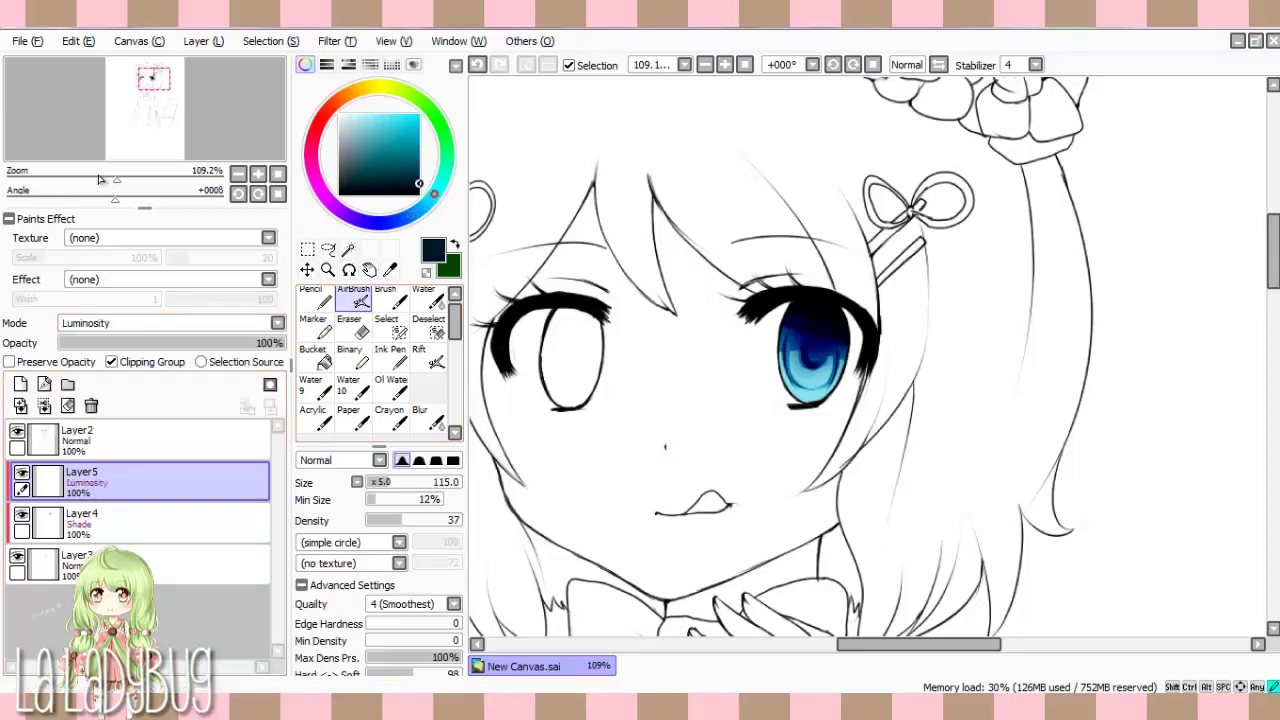
{"action": "left_click", "coordinate": [373, 122]}
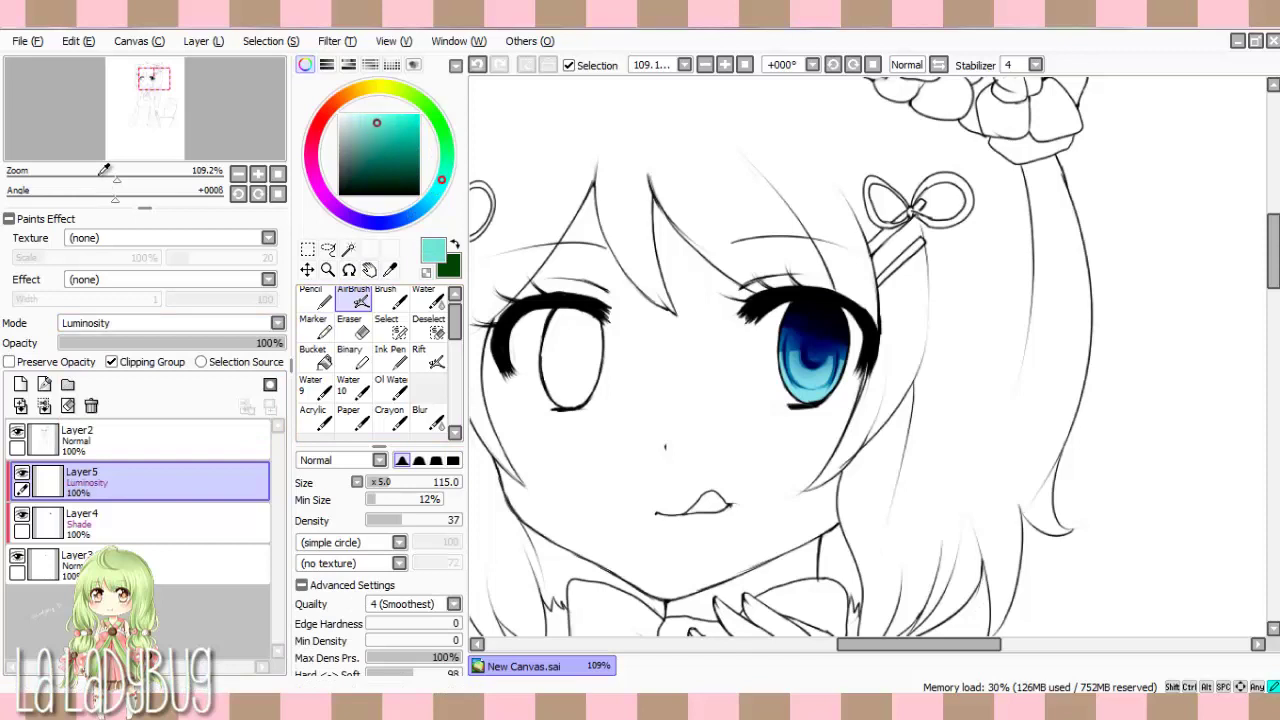
{"action": "key", "text": "bracketleft"}
{"action": "key", "text": "bracketleft"}
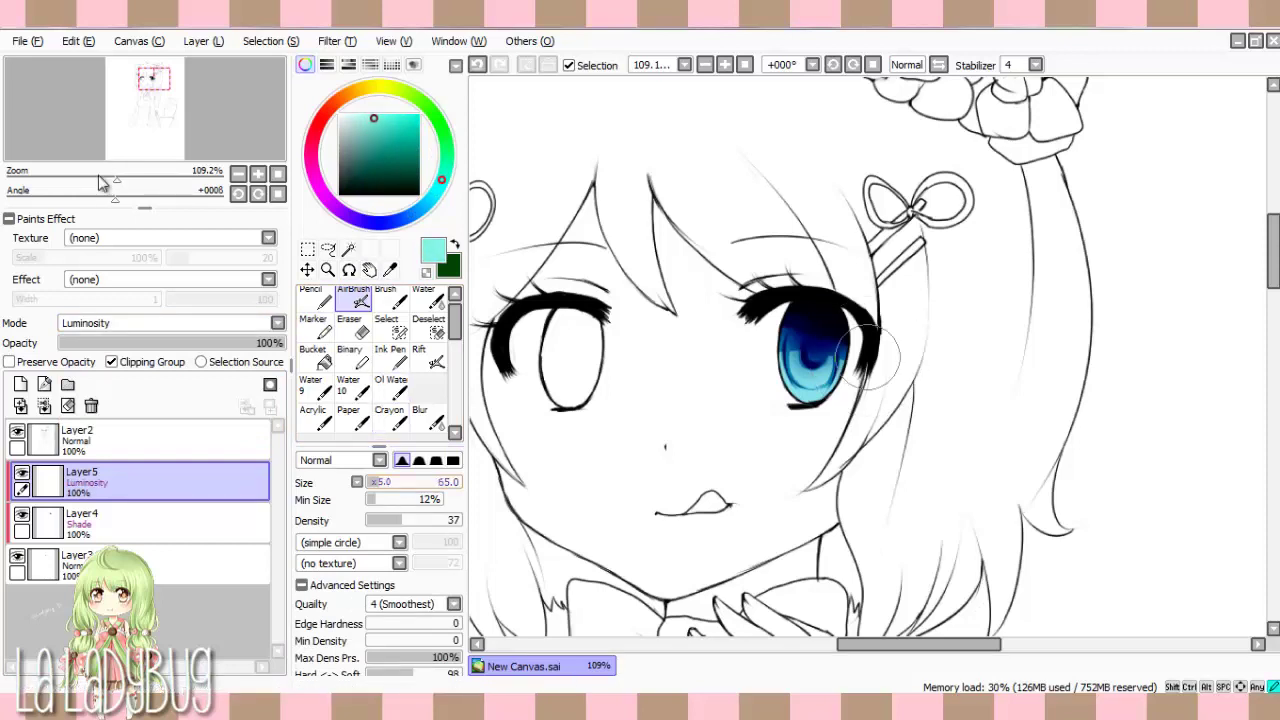
{"action": "mouse_move", "coordinate": [815, 366]}
{"action": "left_mouse_down"}
{"action": "mouse_move", "coordinate": [777, 336]}
{"action": "mouse_move", "coordinate": [794, 370]}
{"action": "mouse_move", "coordinate": [835, 374]}
{"action": "mouse_move", "coordinate": [797, 368]}
{"action": "mouse_move", "coordinate": [788, 345]}
{"action": "mouse_move", "coordinate": [829, 353]}
{"action": "mouse_move", "coordinate": [785, 331]}
{"action": "mouse_move", "coordinate": [795, 343]}
{"action": "mouse_move", "coordinate": [781, 353]}
{"action": "mouse_move", "coordinate": [695, 294]}
{"action": "mouse_move", "coordinate": [775, 315]}
{"action": "mouse_move", "coordinate": [781, 337]}
{"action": "mouse_move", "coordinate": [830, 360]}
{"action": "left_mouse_up"}
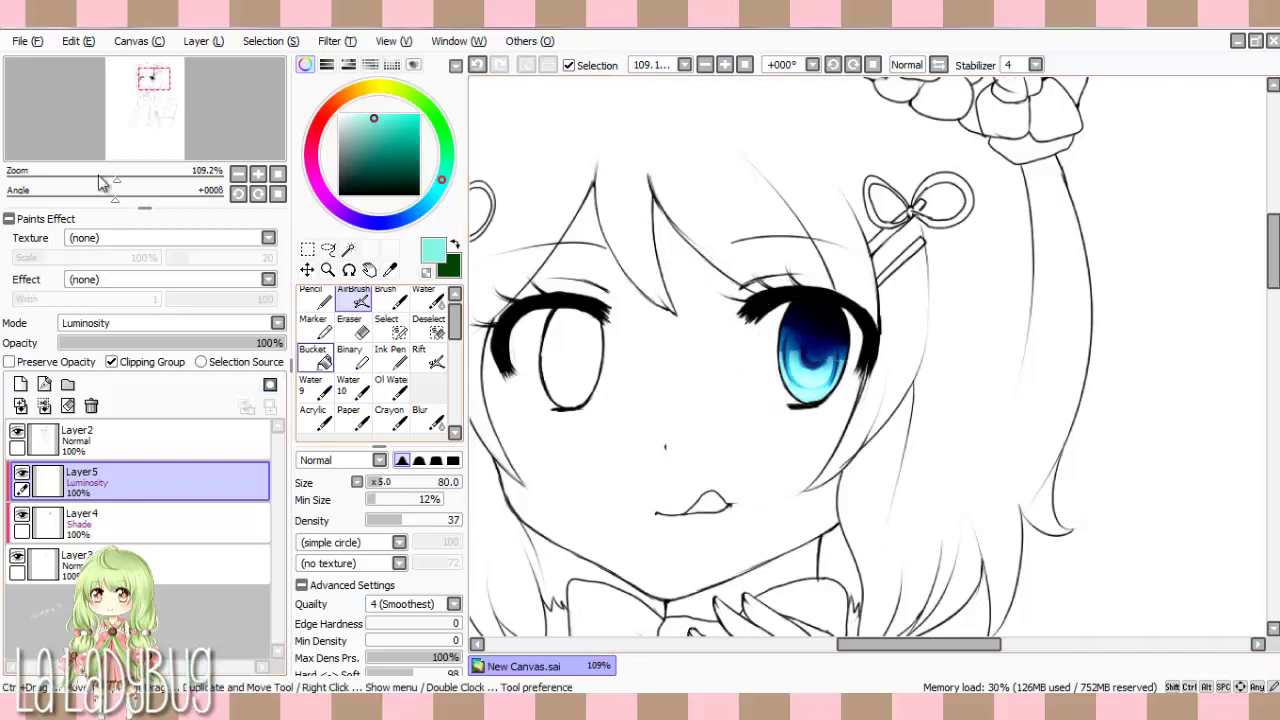
Step: Brighten the lower iris with light aqua Pencil highlights at density 42
{"action": "left_click", "coordinate": [311, 298]}
{"action": "left_click", "coordinate": [408, 520]}
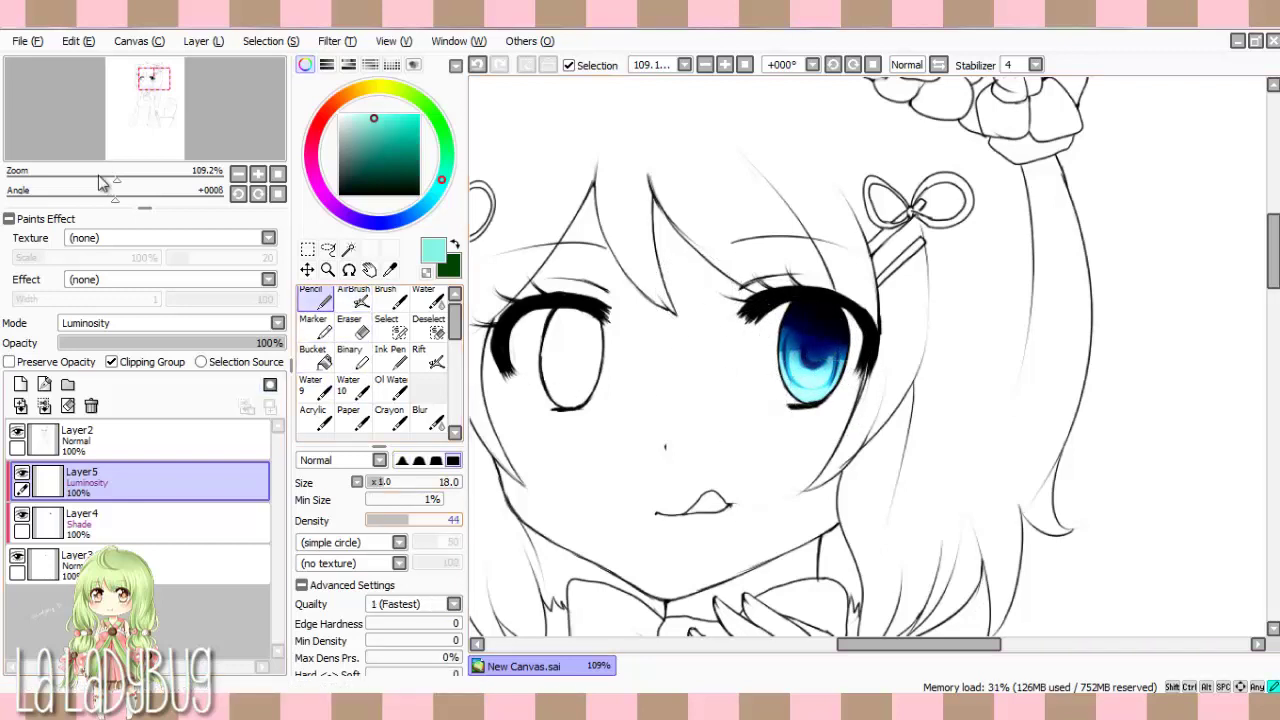
{"action": "mouse_move", "coordinate": [868, 358]}
{"action": "left_mouse_down"}
{"action": "mouse_move", "coordinate": [894, 358]}
{"action": "mouse_move", "coordinate": [838, 366]}
{"action": "mouse_move", "coordinate": [811, 388]}
{"action": "left_mouse_up"}
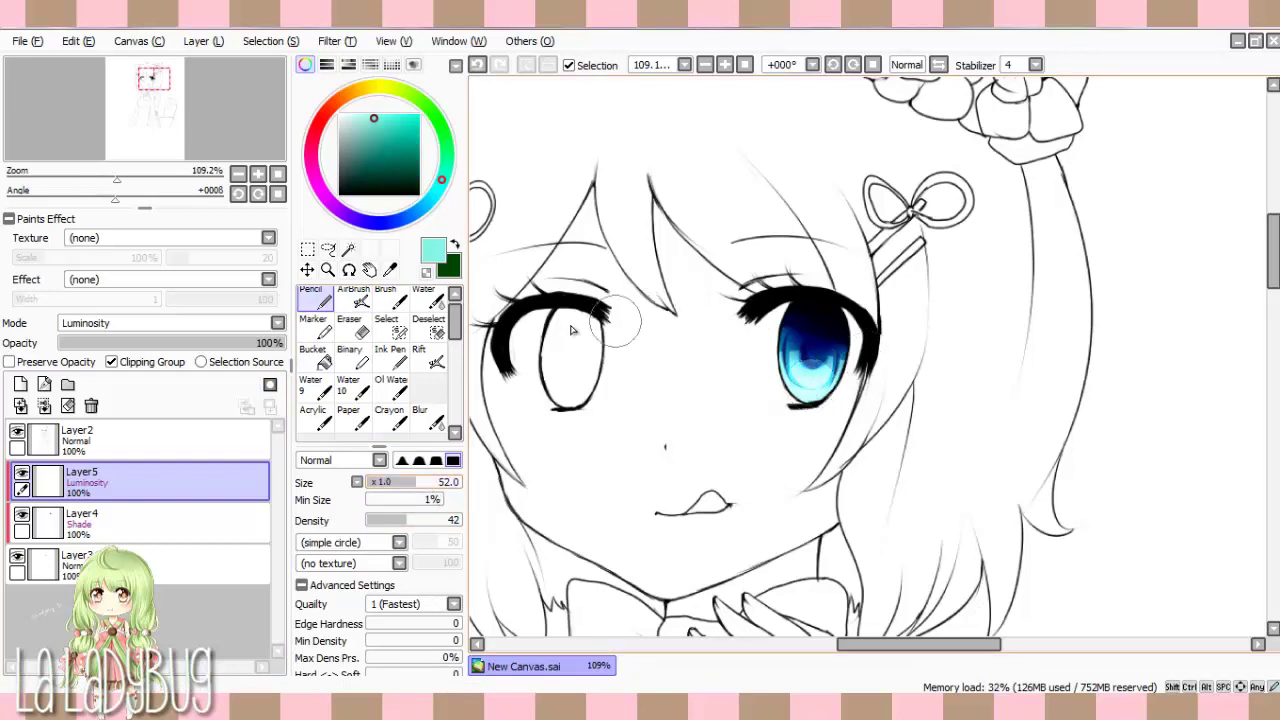
{"action": "scroll", "coordinate": [686, 369], "scroll_direction": "right", "scroll_amount": 5}
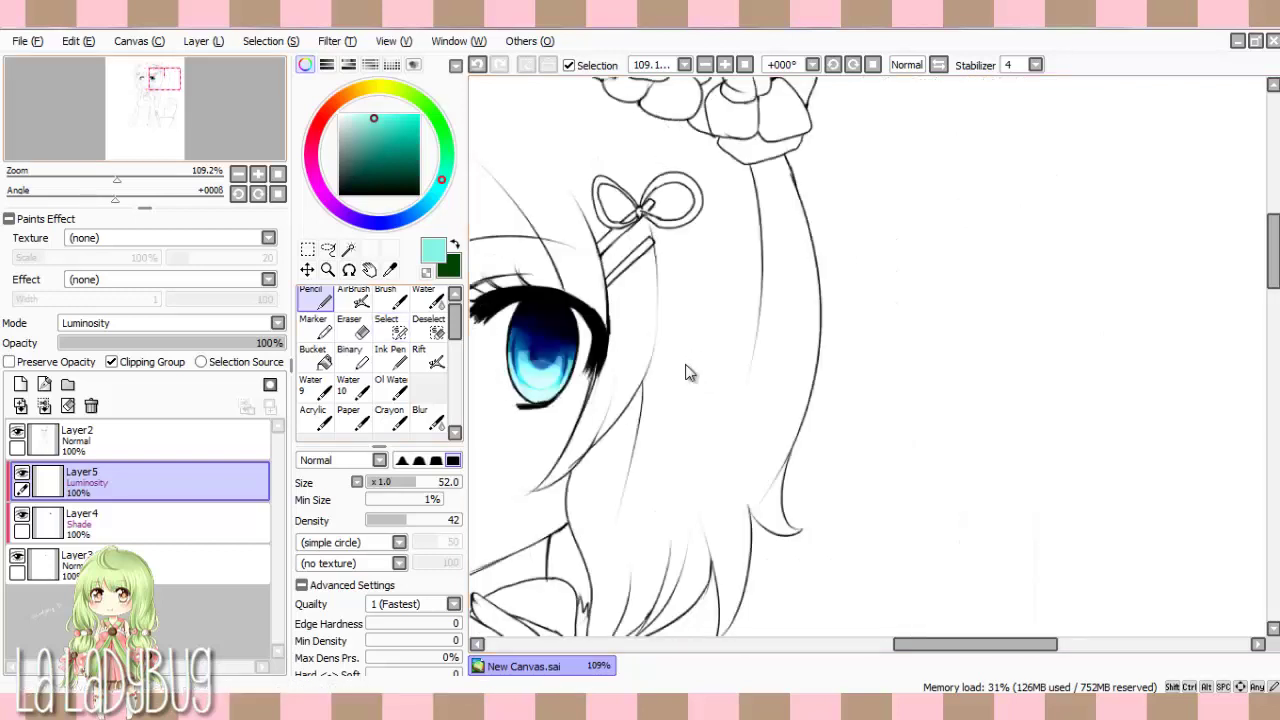
Step: Draw crisp pale aqua reflections on the lower iris with the Pencil at size 10 and density 100
{"action": "scroll", "coordinate": [686, 369], "scroll_direction": "left", "scroll_amount": 4}
{"action": "scroll", "coordinate": [686, 369], "scroll_direction": "down", "scroll_amount": 2}
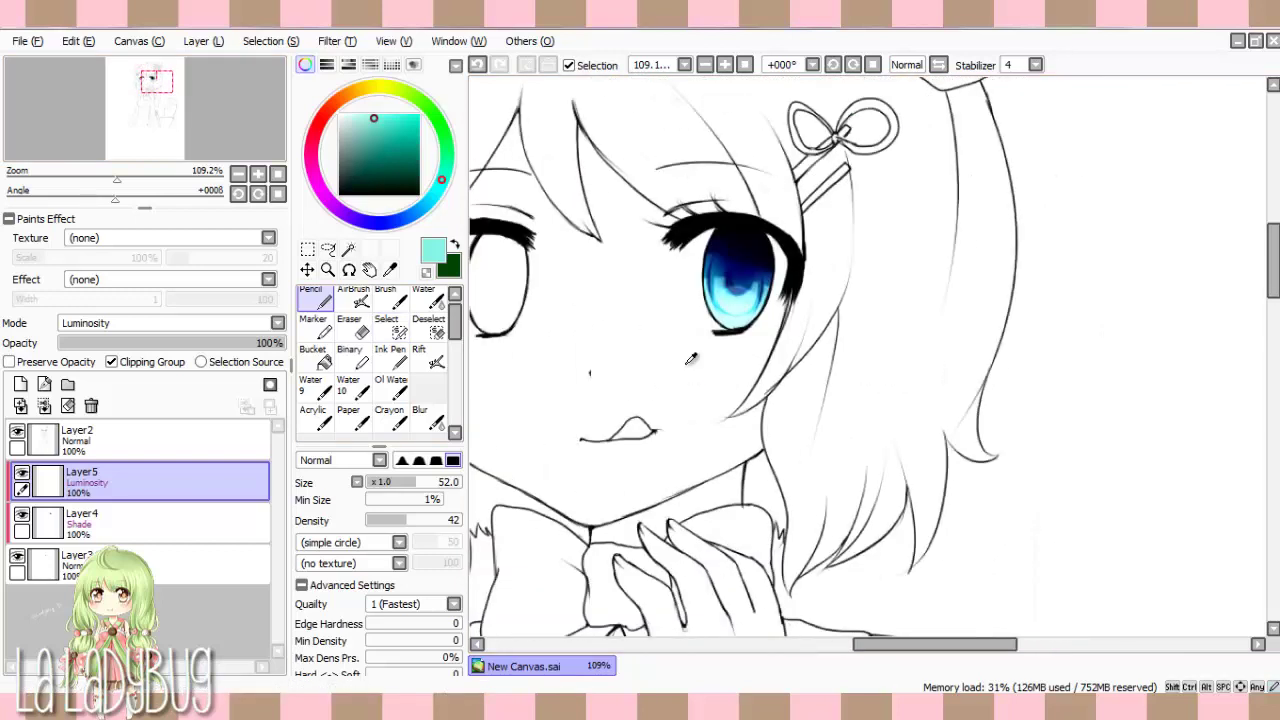
{"action": "left_click", "coordinate": [686, 372], "text": "alt"}
{"action": "key", "text": "n"}
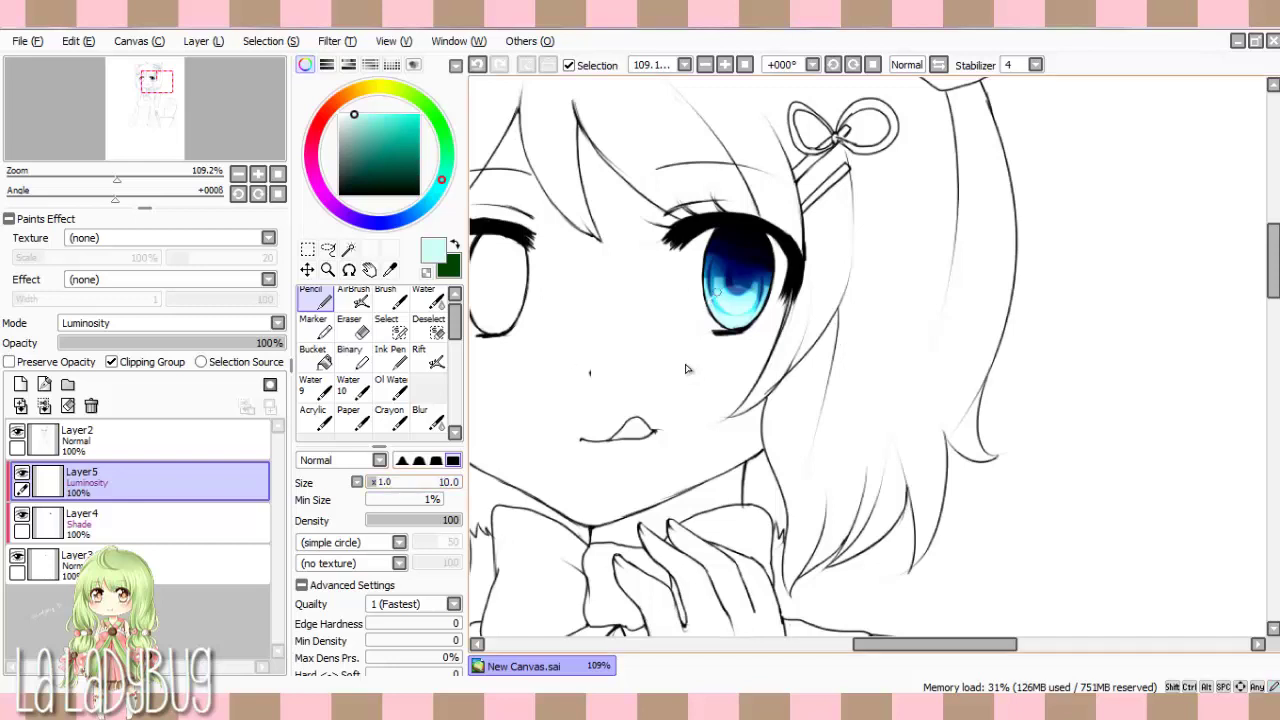
{"action": "left_click_drag", "start_coordinate": [740, 282], "coordinate": [756, 298]}
{"action": "left_click_drag", "start_coordinate": [738, 220], "coordinate": [788, 270]}
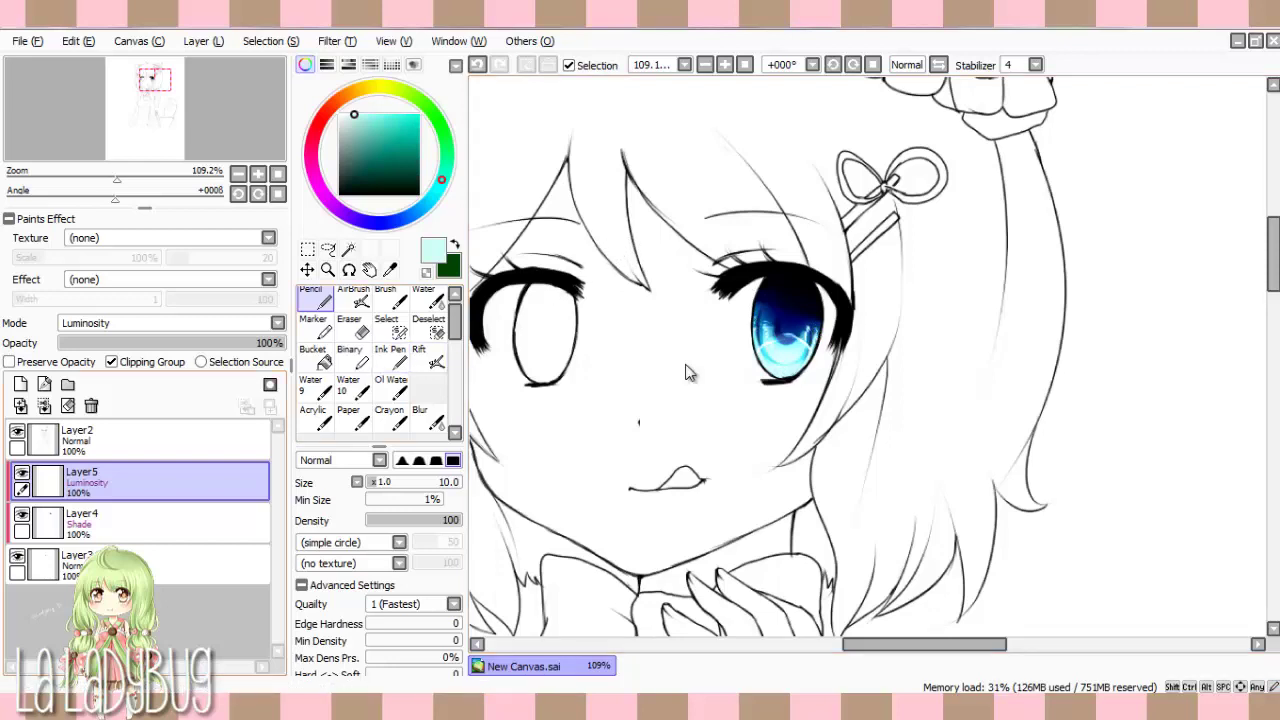
Step: Add a new Normal layer above the line art layer, Layer2
{"action": "key", "text": "Up"}
{"action": "key", "text": "shift+Down"}
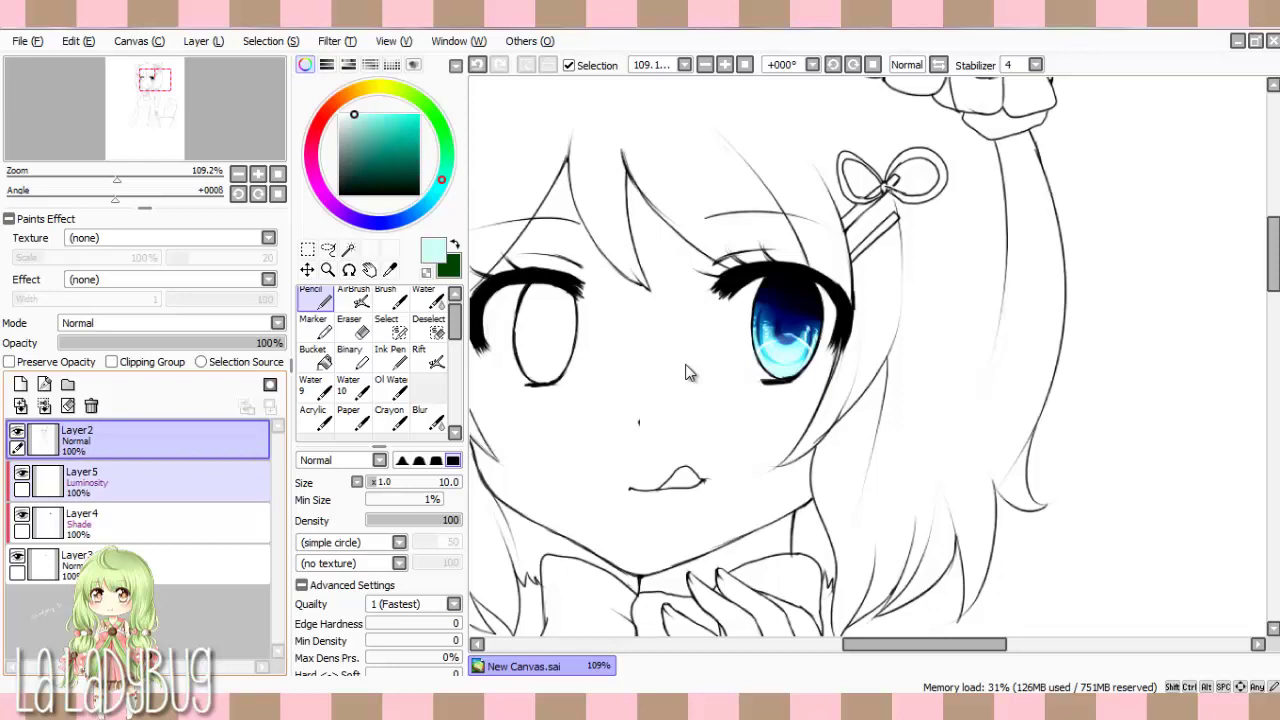
{"action": "key", "text": "shift+Up"}
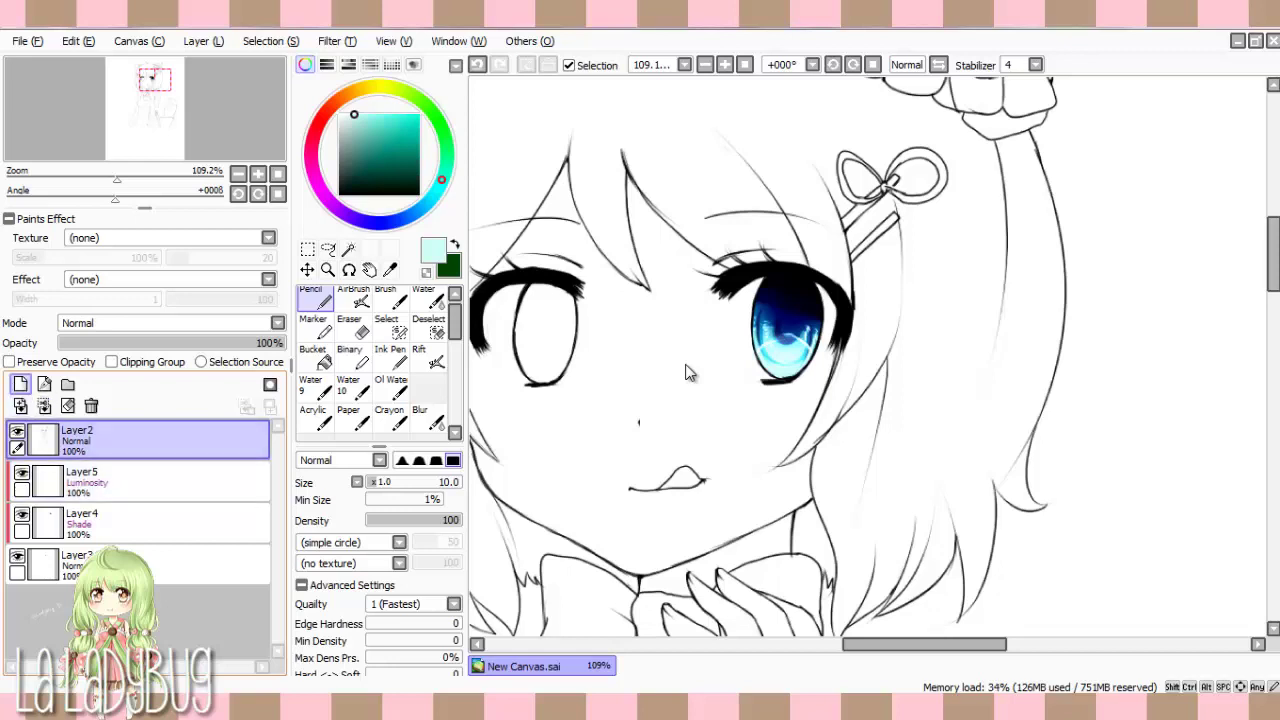
{"action": "key", "text": "ctrl+shift+n"}
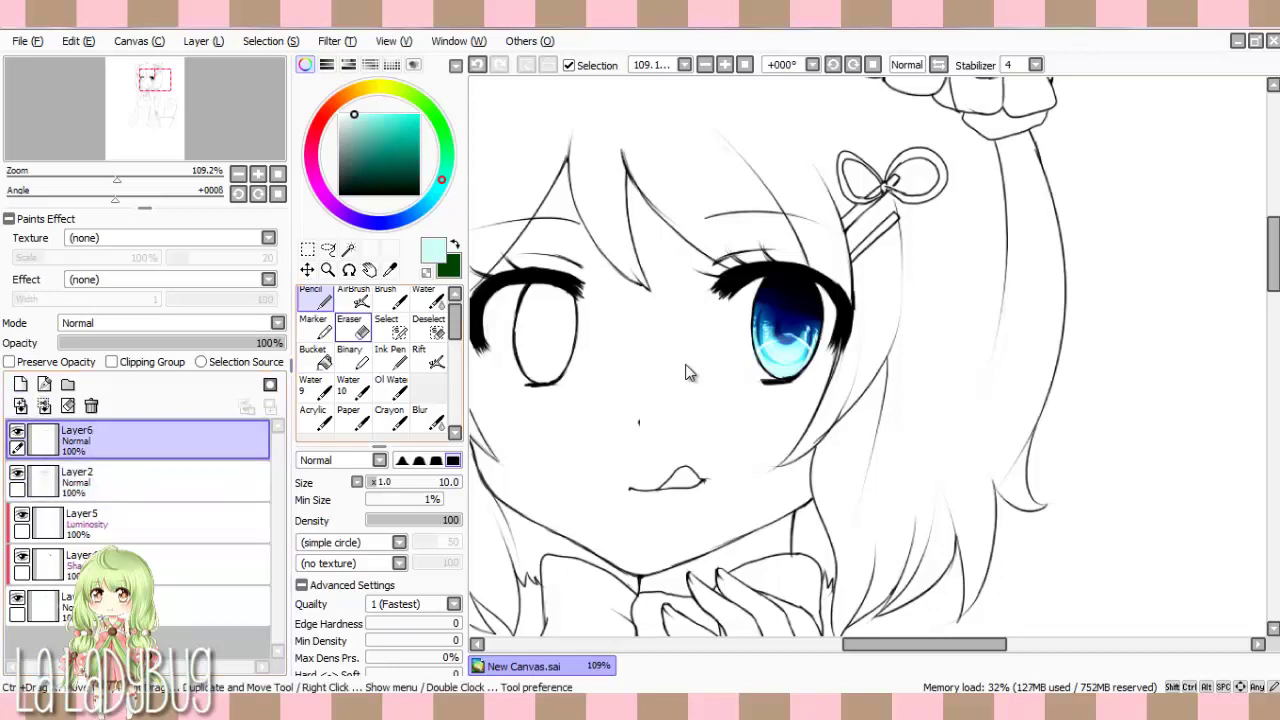
Step: Paint white Pencil highlights on the upper iris, a large round one at size 23 and a small dot beside it
{"action": "left_click", "coordinate": [688, 372], "text": "alt"}
{"action": "key", "text": "bracketright"}
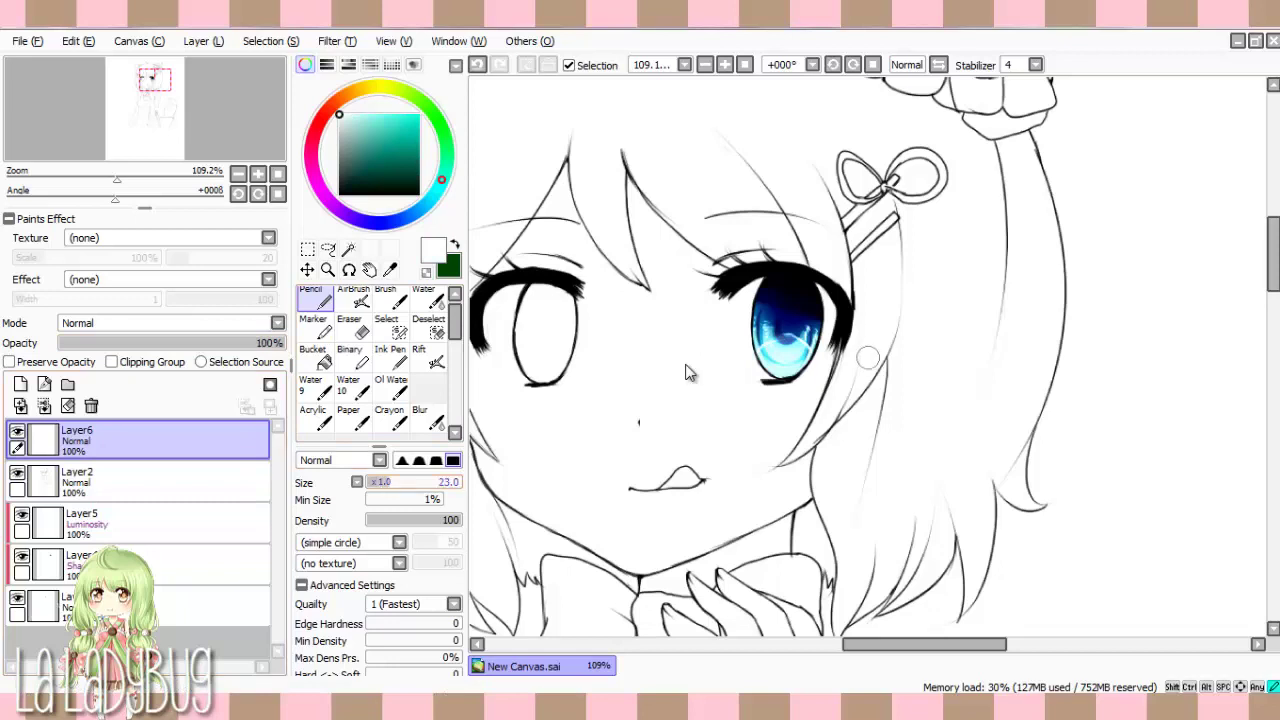
{"action": "key", "text": "bracketright"}
{"action": "left_click", "coordinate": [762, 292]}
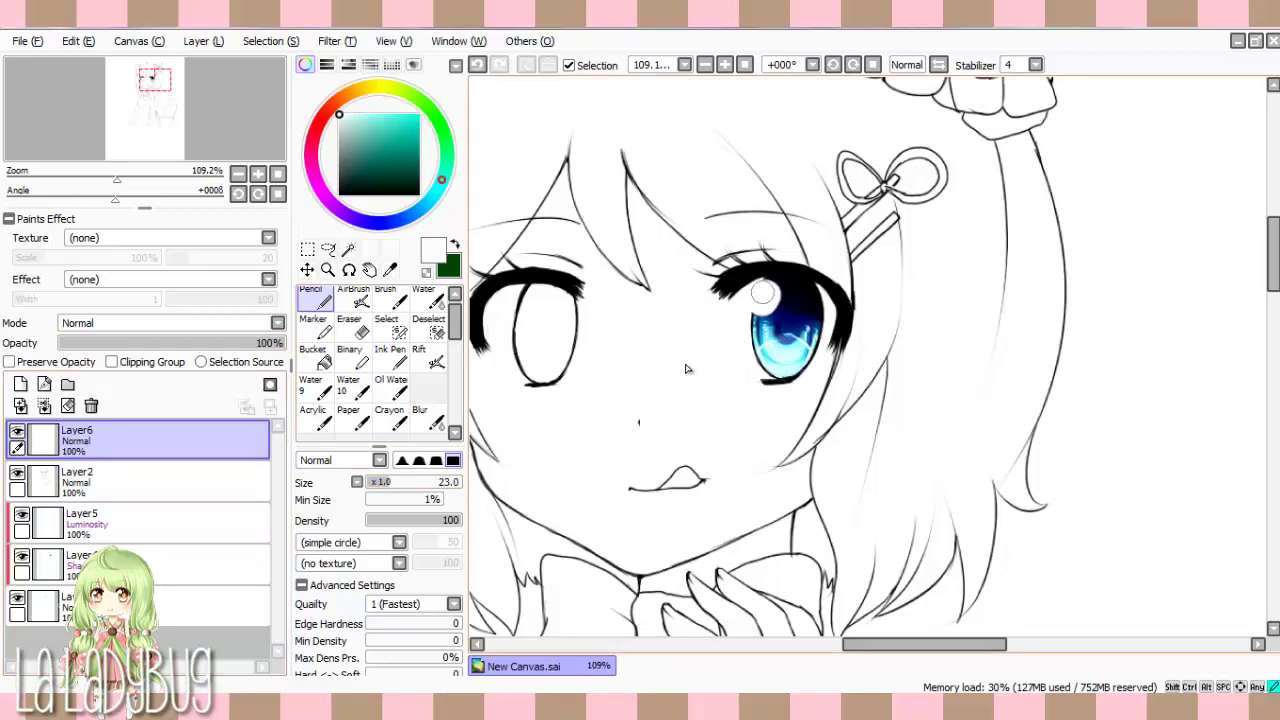
{"action": "left_click", "coordinate": [790, 294]}
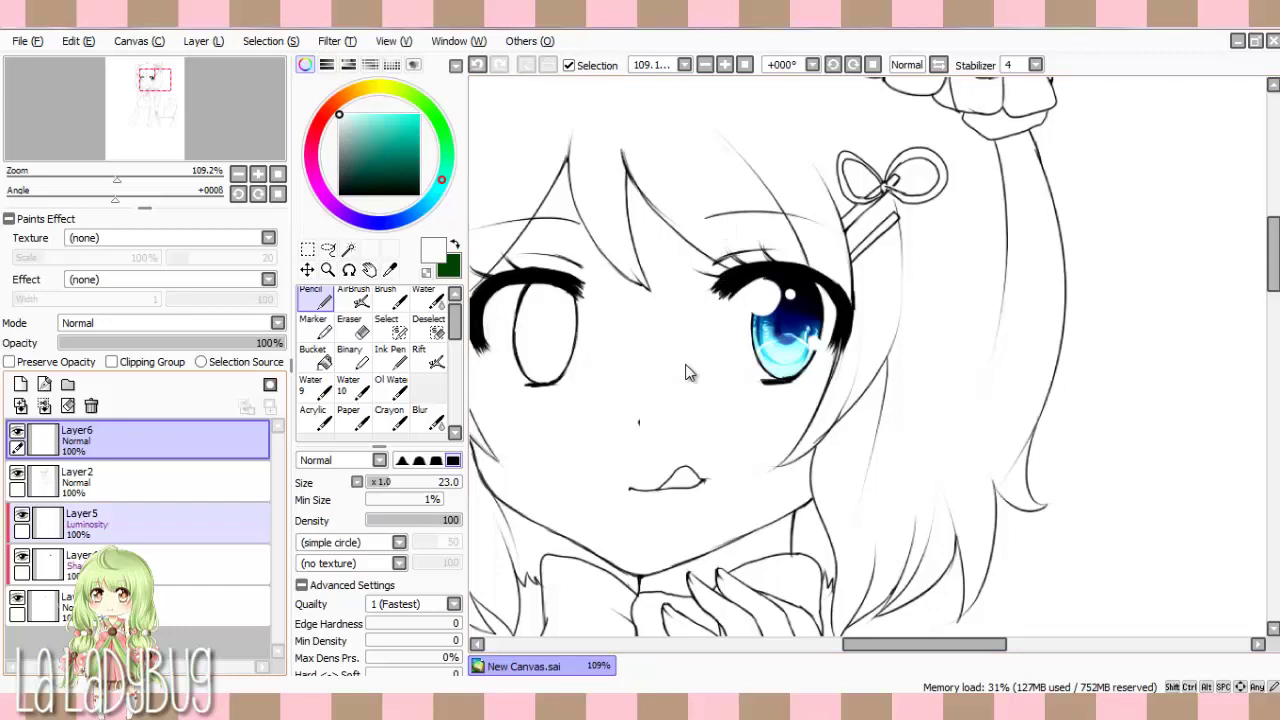
Step: Preserve the opacity of the line art layer and airbrush the eyelashes and lower lash line dark navy at size 80
{"action": "left_click", "coordinate": [150, 481]}
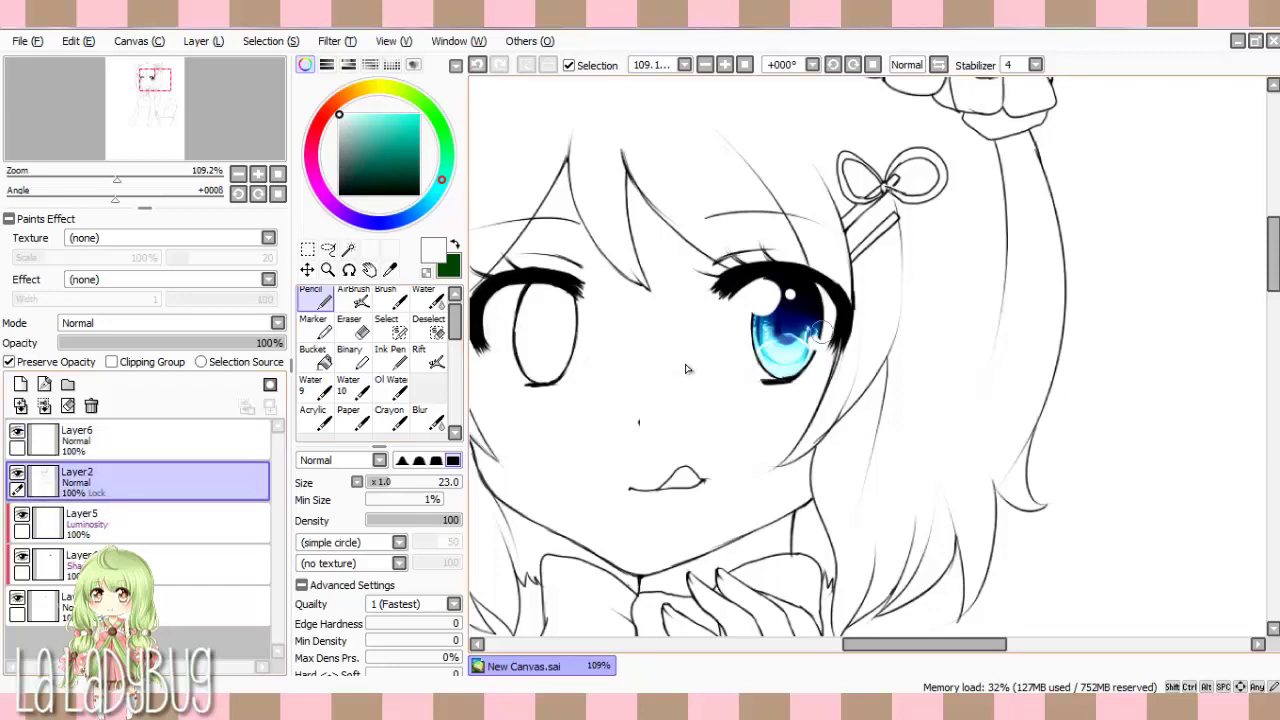
{"action": "key", "text": "alt"}
{"action": "left_click", "coordinate": [690, 359], "text": "alt"}
{"action": "key", "text": "v"}
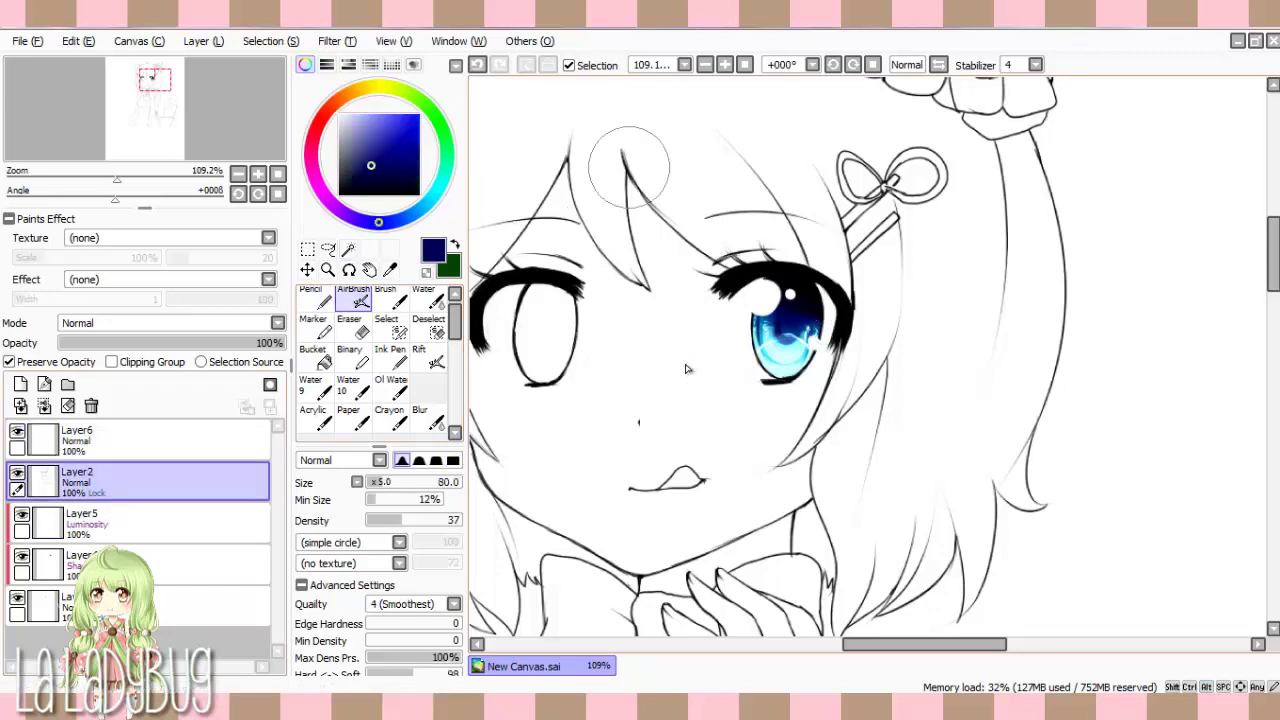
{"action": "mouse_move", "coordinate": [820, 285]}
{"action": "left_mouse_down"}
{"action": "mouse_move", "coordinate": [855, 320]}
{"action": "mouse_move", "coordinate": [845, 332]}
{"action": "mouse_move", "coordinate": [832, 300]}
{"action": "left_mouse_up"}
{"action": "left_click_drag", "start_coordinate": [711, 296], "coordinate": [850, 310]}
{"action": "mouse_move", "coordinate": [784, 380]}
{"action": "left_mouse_down"}
{"action": "mouse_move", "coordinate": [818, 304]}
{"action": "mouse_move", "coordinate": [855, 311]}
{"action": "mouse_move", "coordinate": [776, 298]}
{"action": "left_mouse_up"}
Step: Sample light cyan from the iris and airbrush it onto the outer corner of the eyelashes with a smaller brush
{"action": "left_click", "coordinate": [790, 340], "text": "alt"}
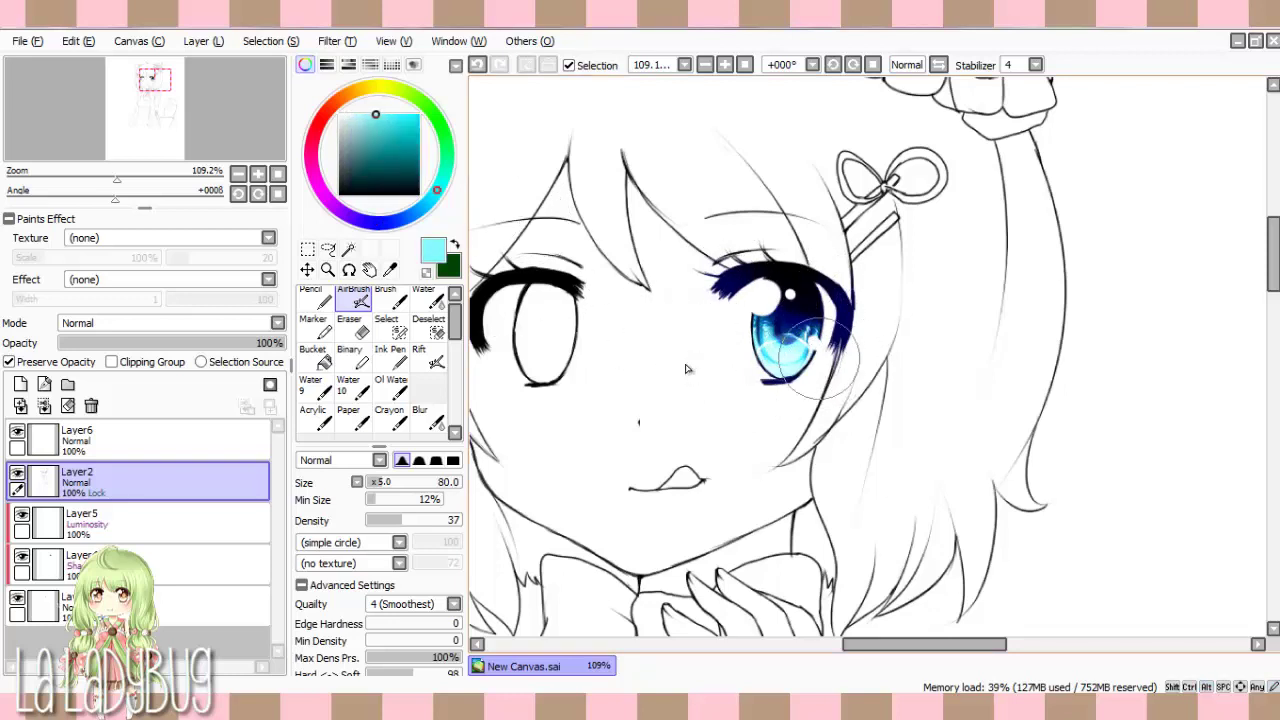
{"action": "key", "text": "bracketleft"}
{"action": "key", "text": "bracketleft"}
{"action": "key", "text": "bracketleft"}
{"action": "key", "text": "bracketleft"}
{"action": "left_click_drag", "start_coordinate": [840, 352], "coordinate": [838, 300]}
Step: Dot tiny white Pencil sparkles on the coloured eyelashes at the outer and inner corners
{"action": "key", "text": "n"}
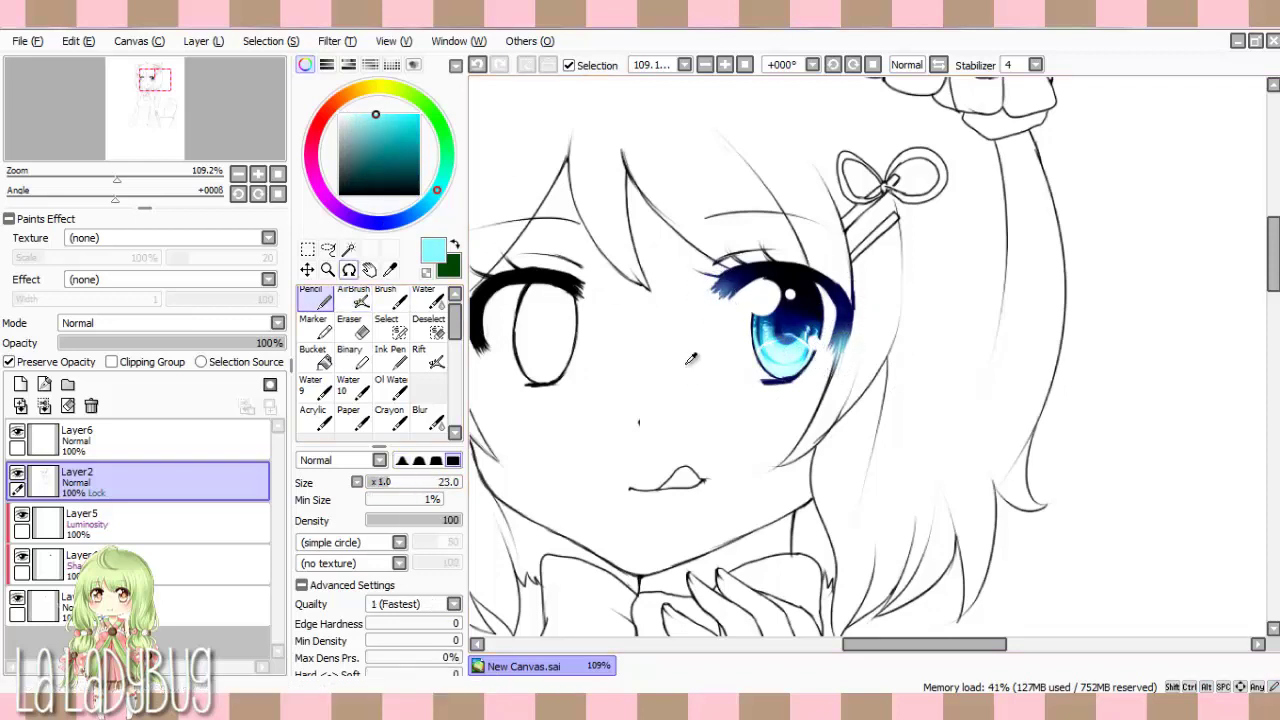
{"action": "left_click", "coordinate": [690, 358], "text": "alt"}
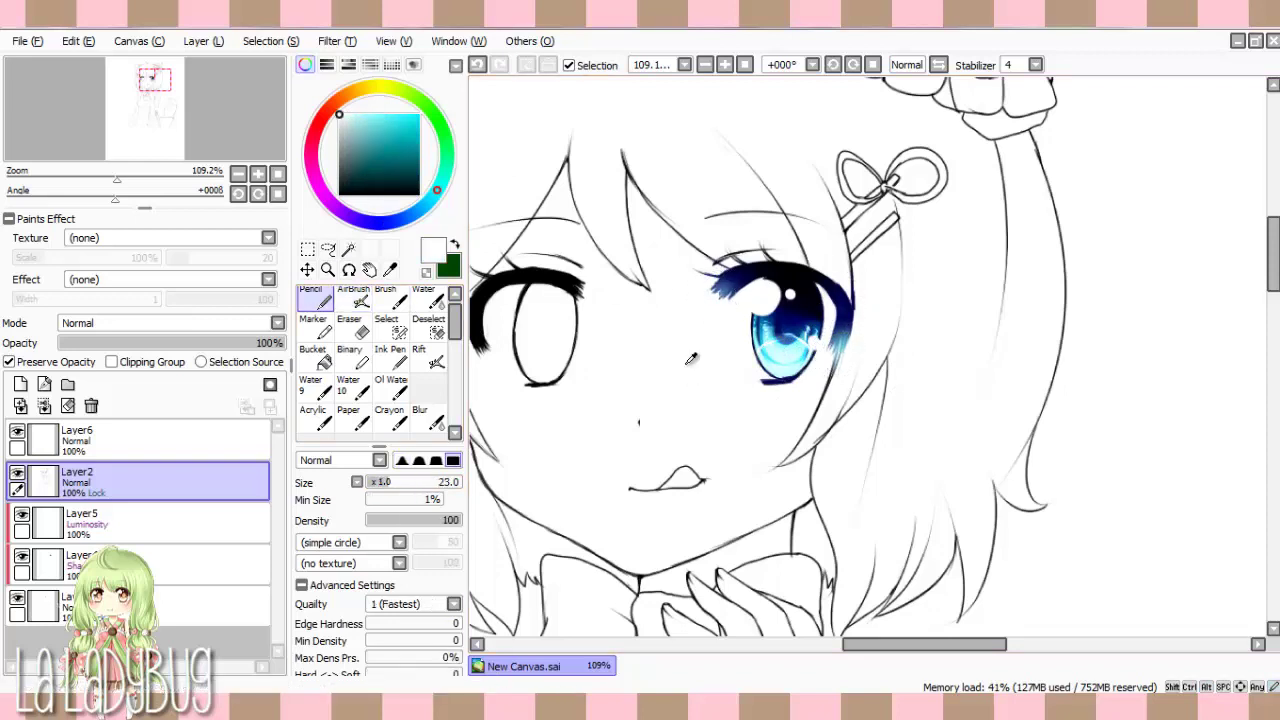
{"action": "left_click", "coordinate": [845, 325]}
{"action": "left_click", "coordinate": [730, 273]}
{"action": "left_click", "coordinate": [724, 282]}
{"action": "left_click", "coordinate": [736, 280]}
Step: Add a new layer near the bottom of the eye's layer stack and make it a clipping layer
{"action": "left_click", "coordinate": [140, 605]}
{"action": "left_click", "coordinate": [20, 384]}
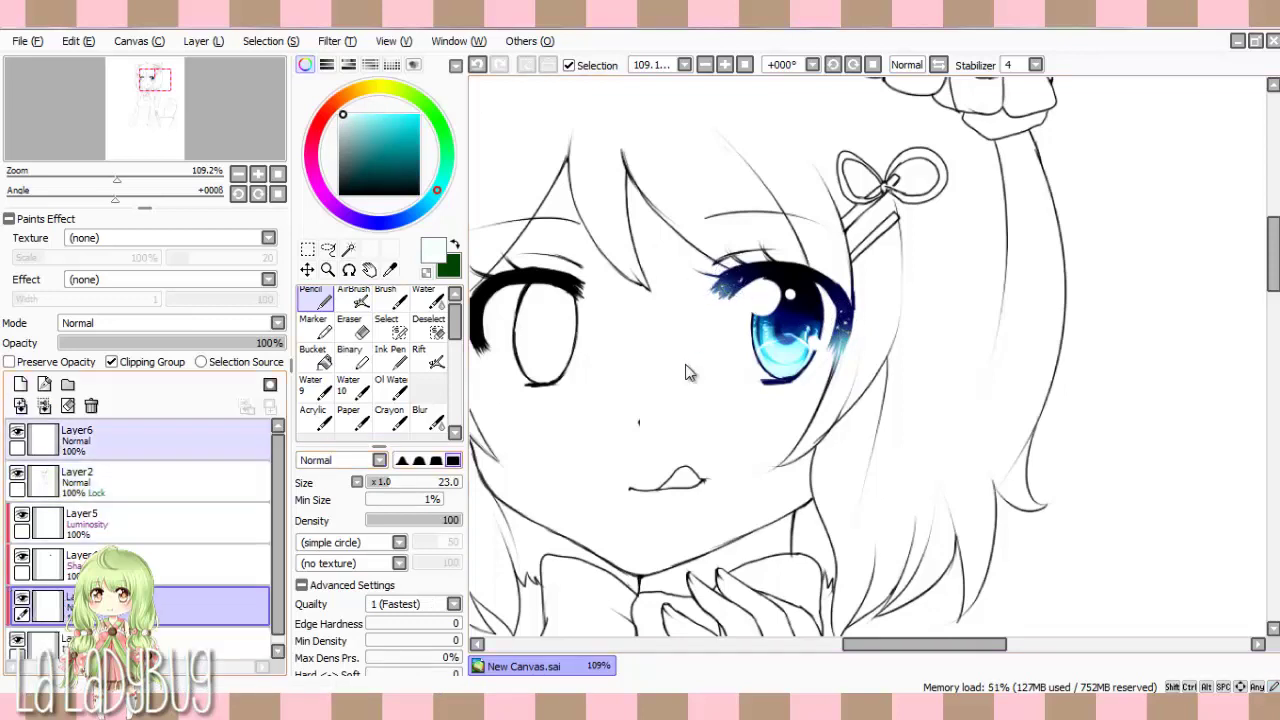
{"action": "left_click", "coordinate": [112, 362]}
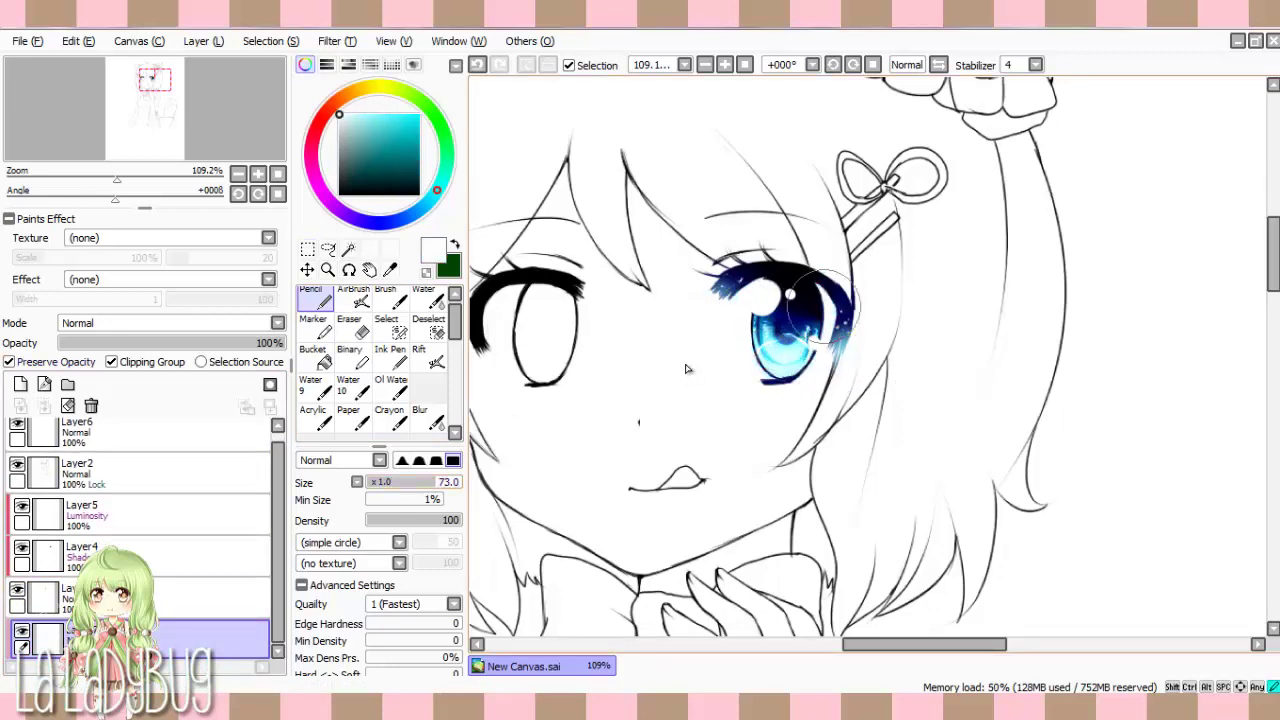
Step: Airbrush a soft grey shadow onto the white of the eye beneath the upper lashes, at size 75 and density 37
{"action": "key", "text": "v"}
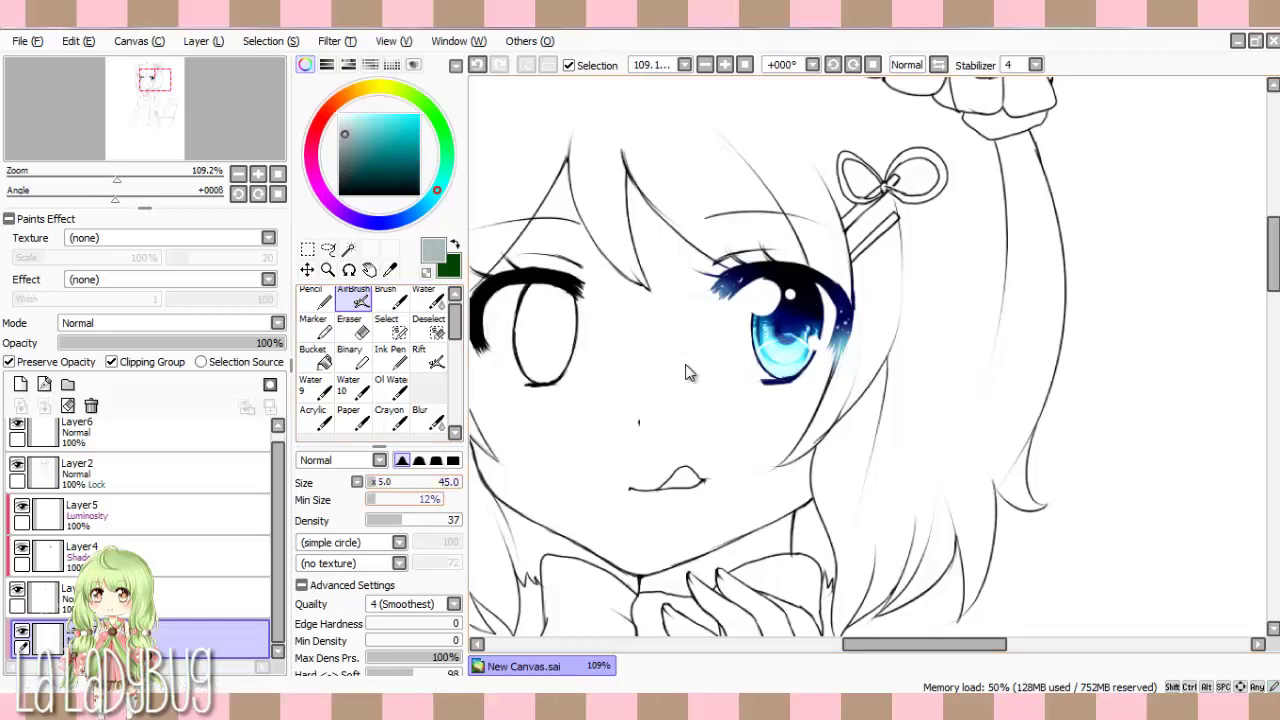
{"action": "key", "text": "bracketright"}
{"action": "left_click_drag", "start_coordinate": [735, 290], "coordinate": [770, 250]}
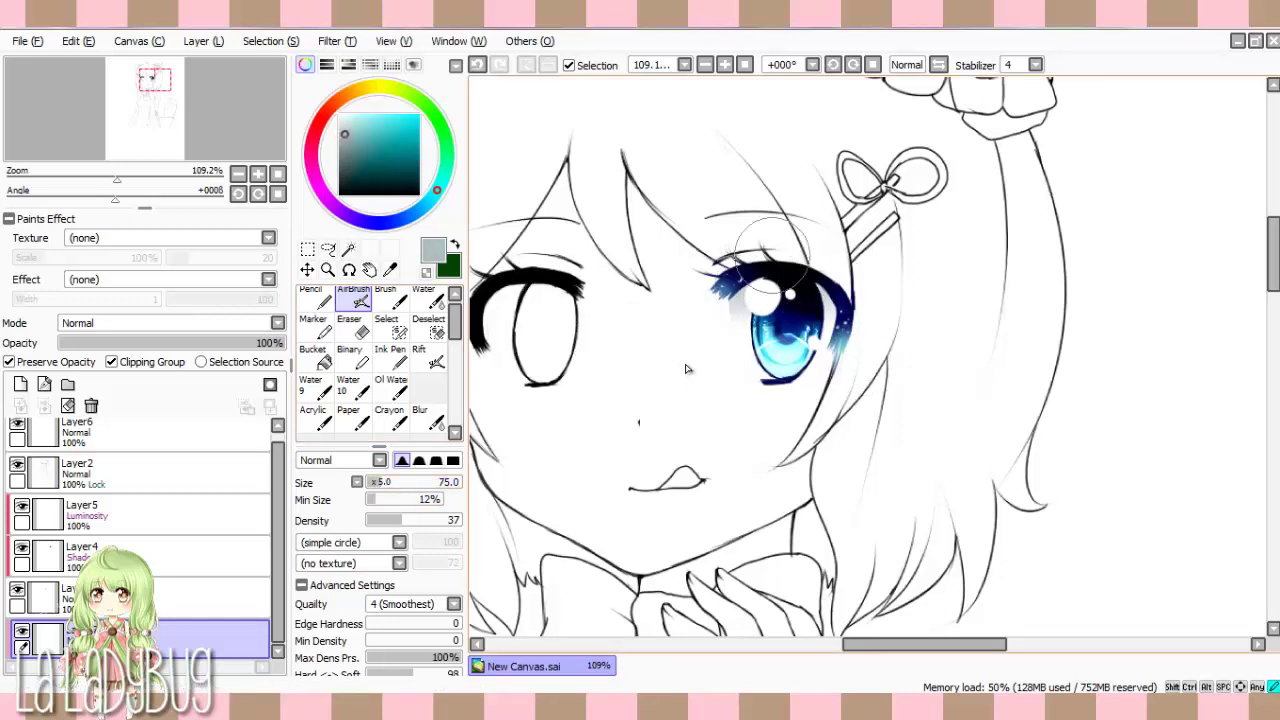
{"action": "left_click", "coordinate": [600, 240], "text": "alt"}
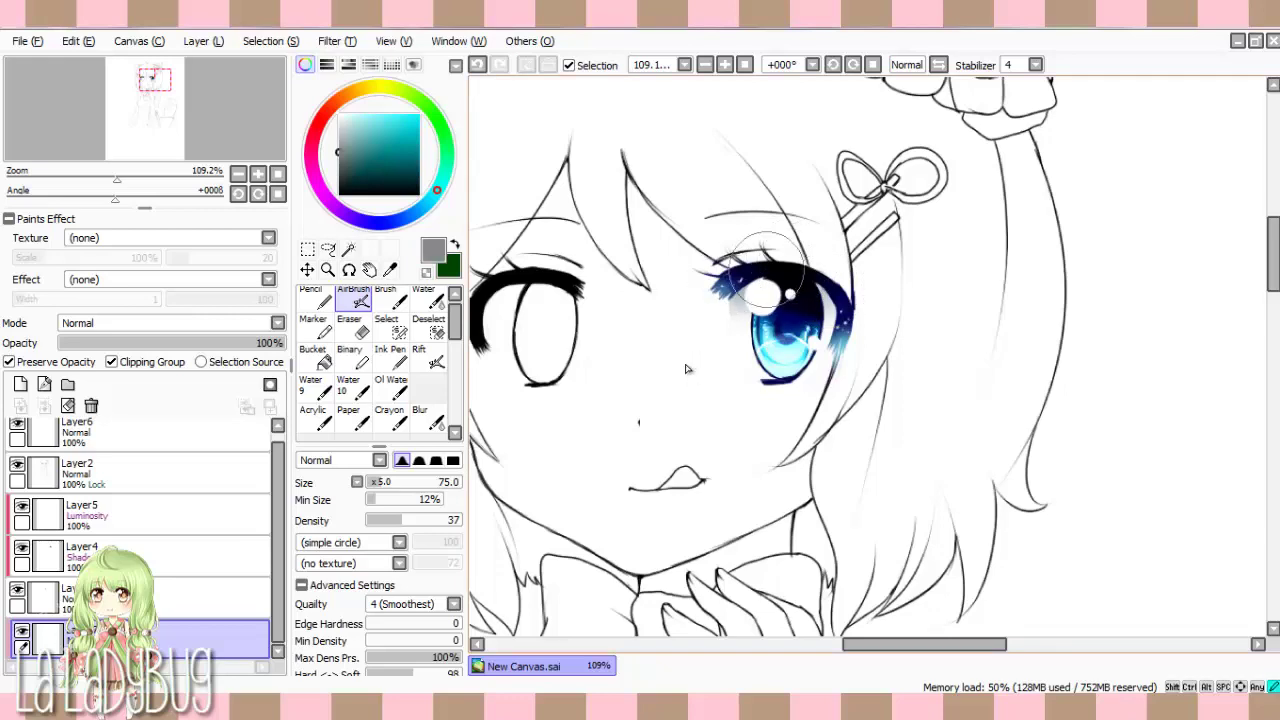
{"action": "left_click_drag", "start_coordinate": [765, 270], "coordinate": [835, 290]}
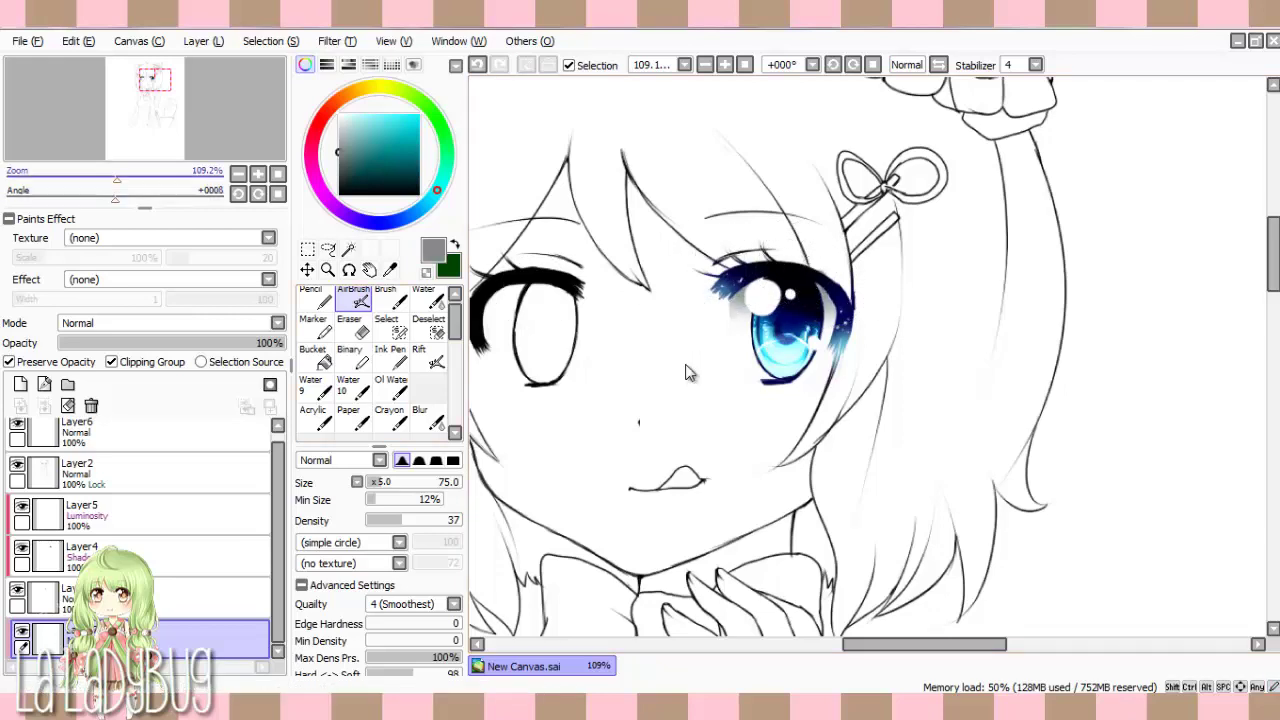
{"action": "scroll", "coordinate": [686, 373], "scroll_direction": "down", "scroll_amount": 5}
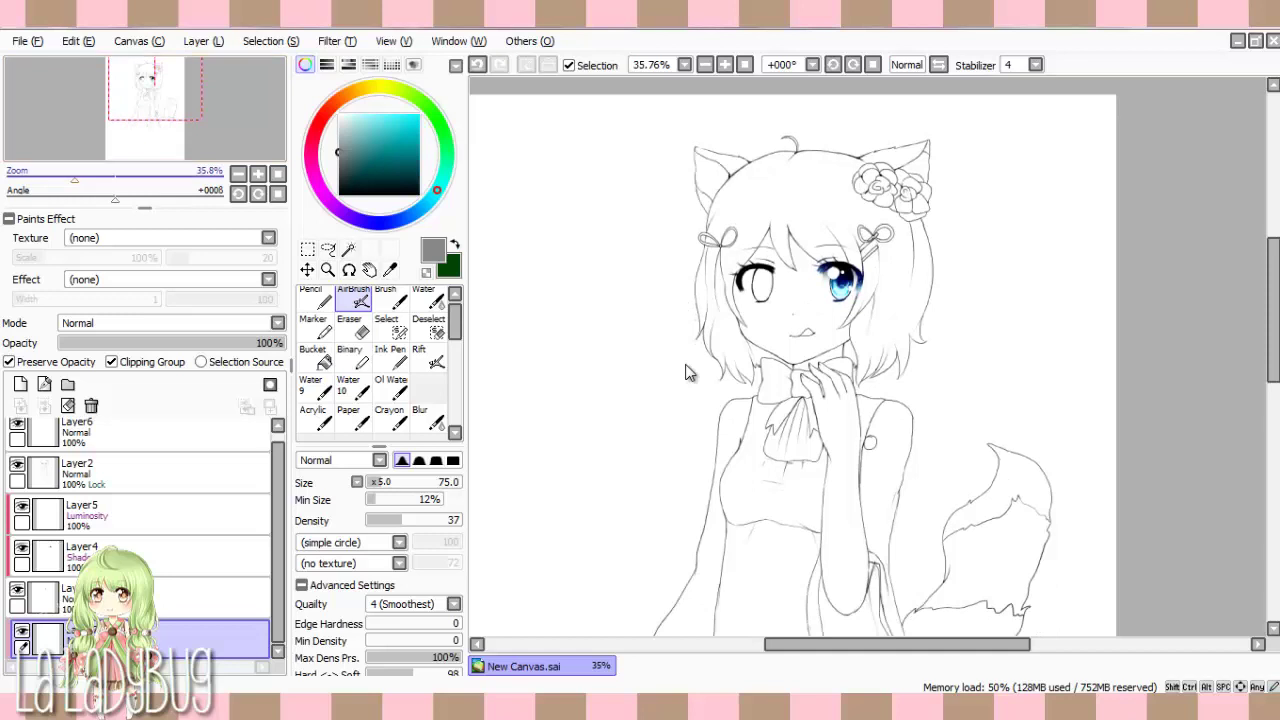